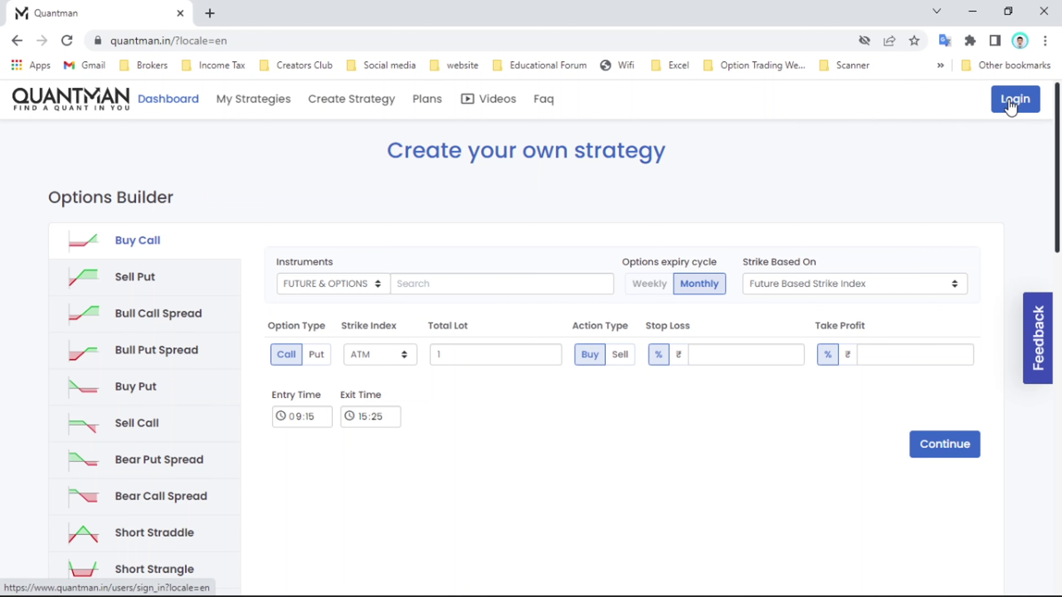
Step: Open the login page and review the sign-up form's fields and the broker sign-in options
click(1011, 104)
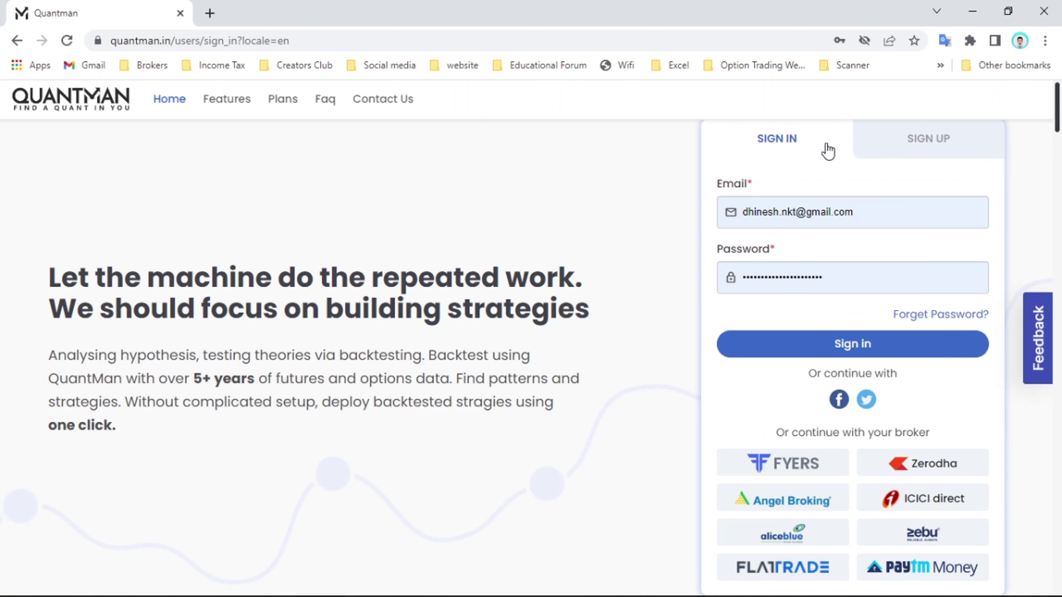
click(896, 145)
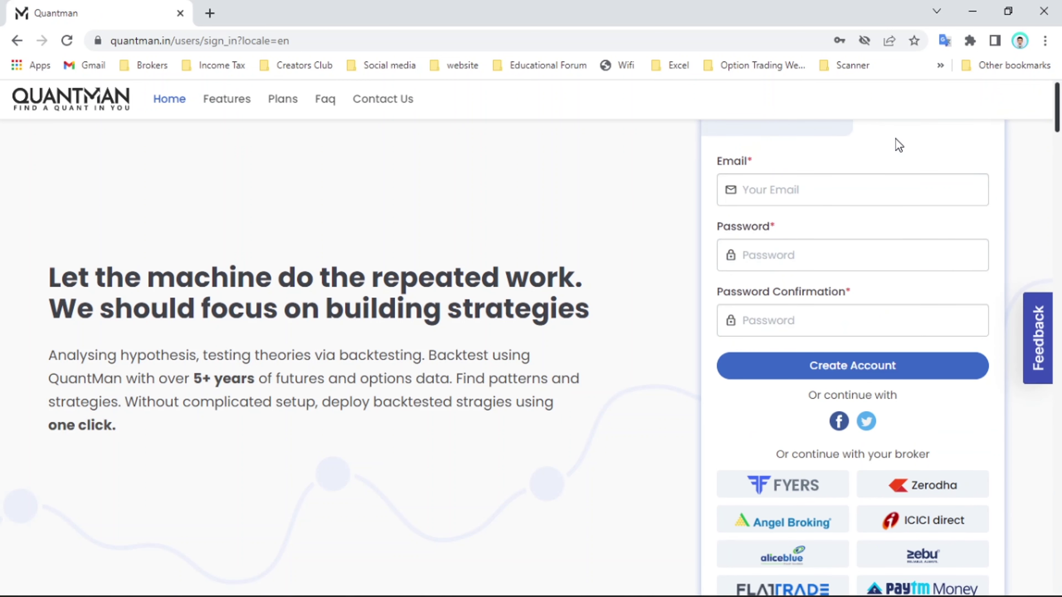
click(798, 197)
click(788, 257)
click(752, 321)
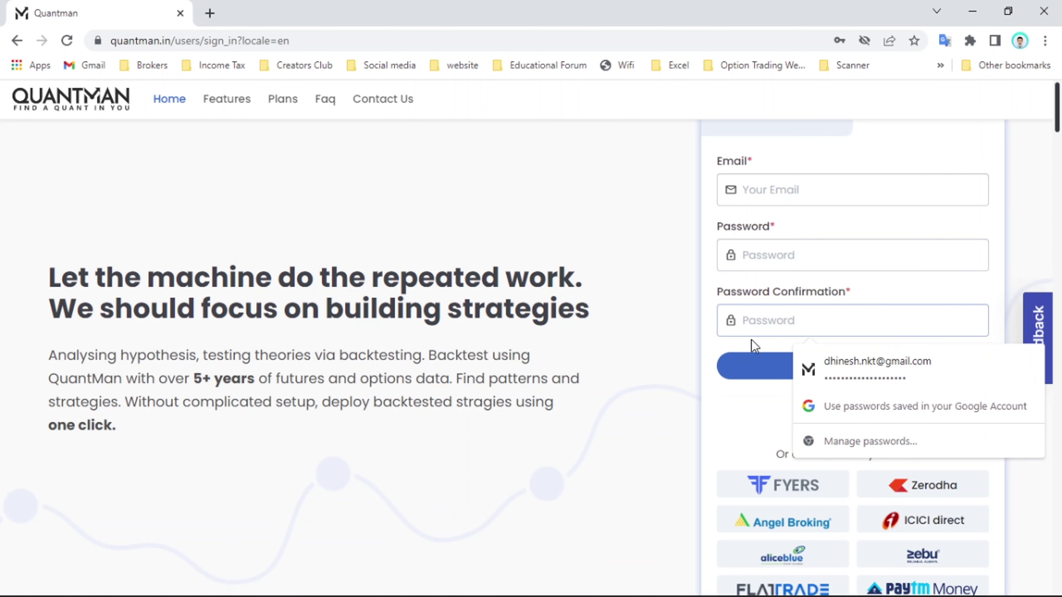
scroll(756, 299, down, 6)
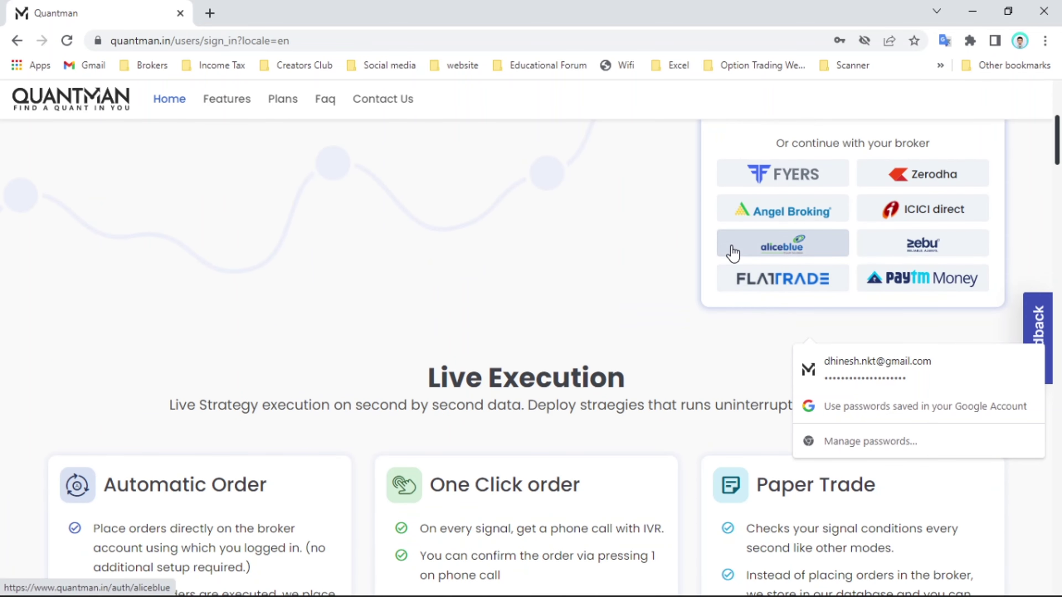
scroll(733, 254, up, 3)
click(740, 288)
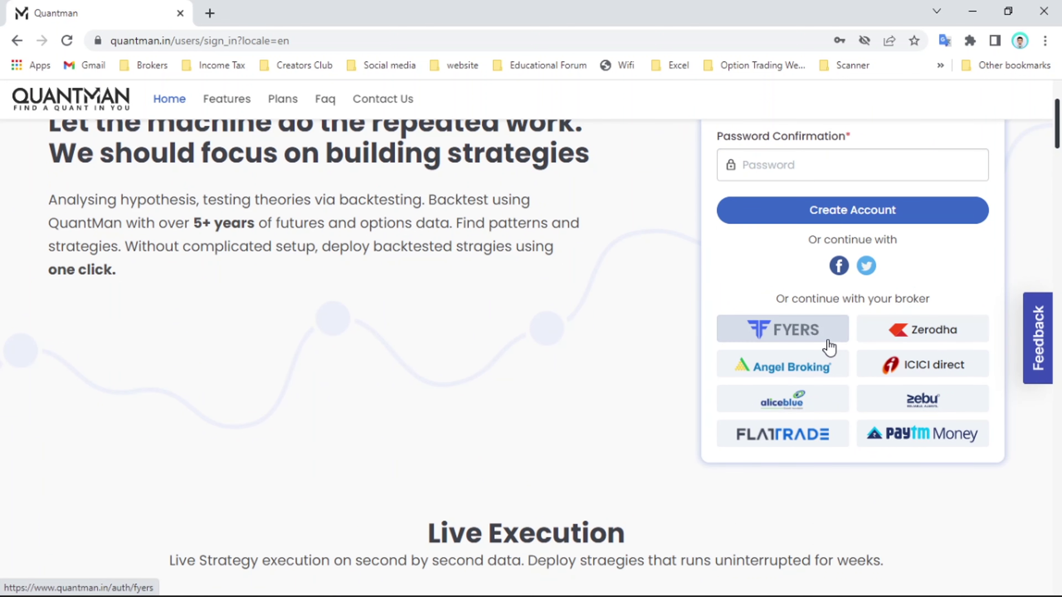
scroll(757, 334, up, 3)
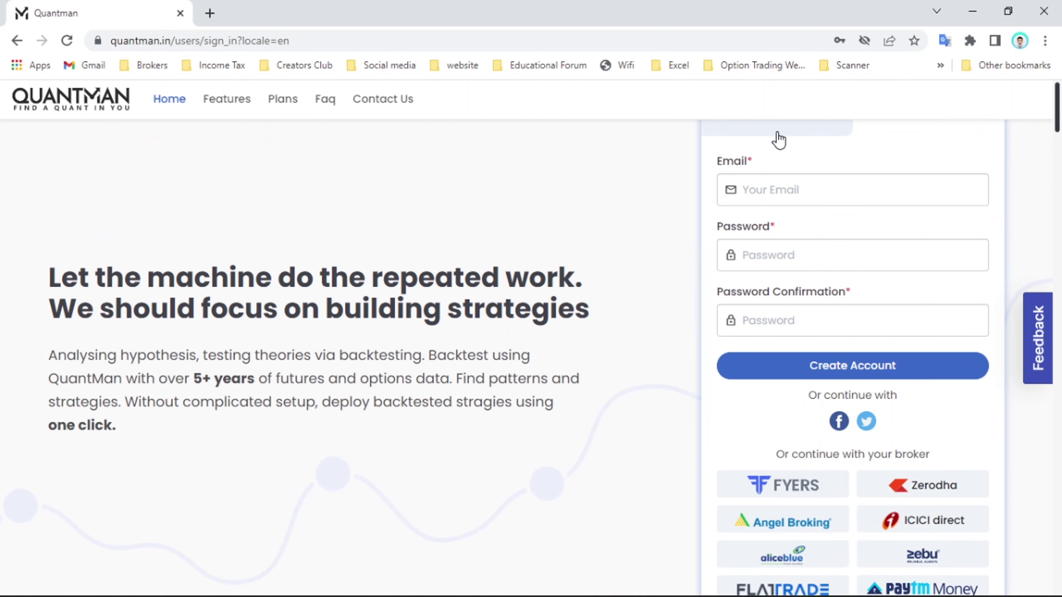
Step: Return to the sign-in form and log in with the prefilled account e-mail and password
click(778, 140)
click(794, 209)
click(795, 240)
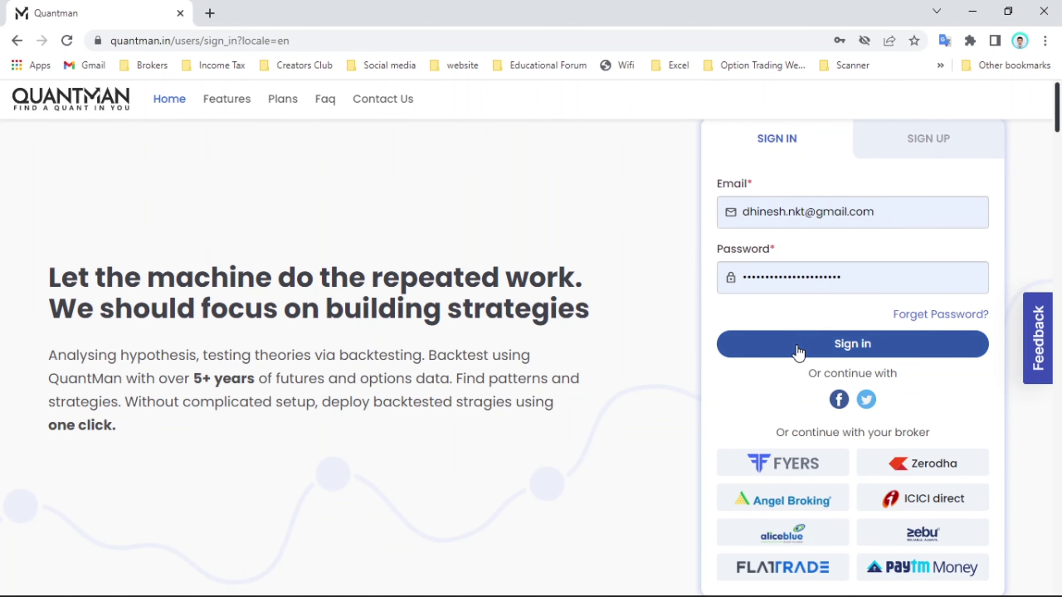
click(798, 352)
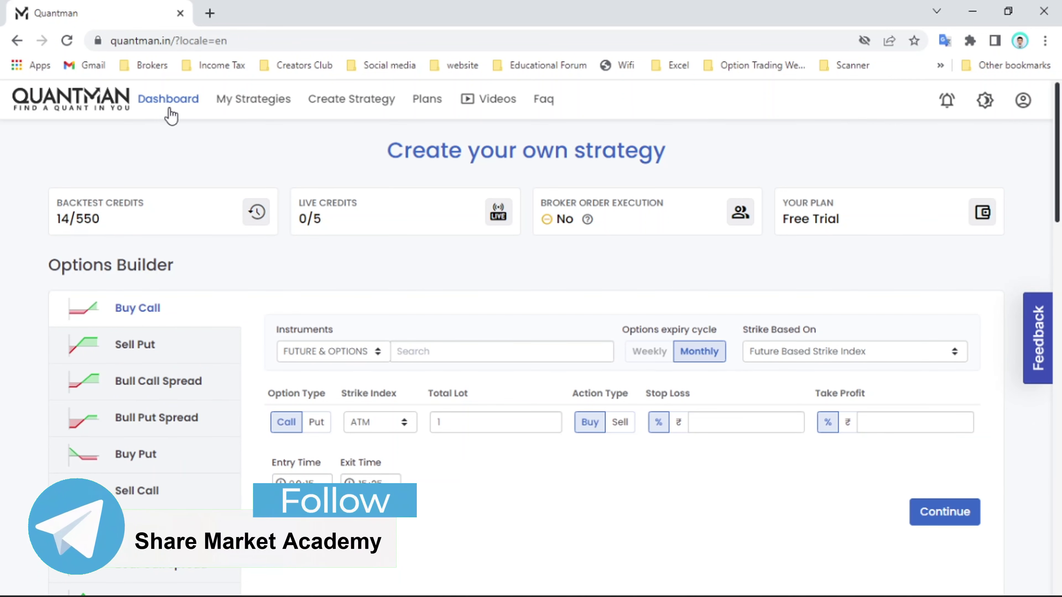
Step: Look over the dashboard's options builder and open the Create Strategy form
scroll(251, 293, down, 9)
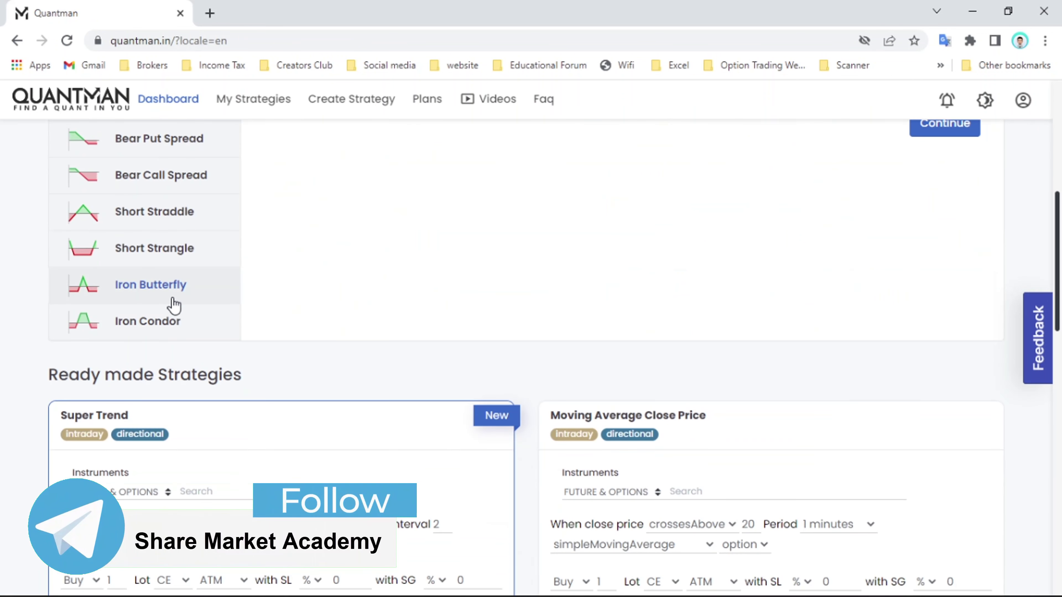
scroll(170, 305, up, 7)
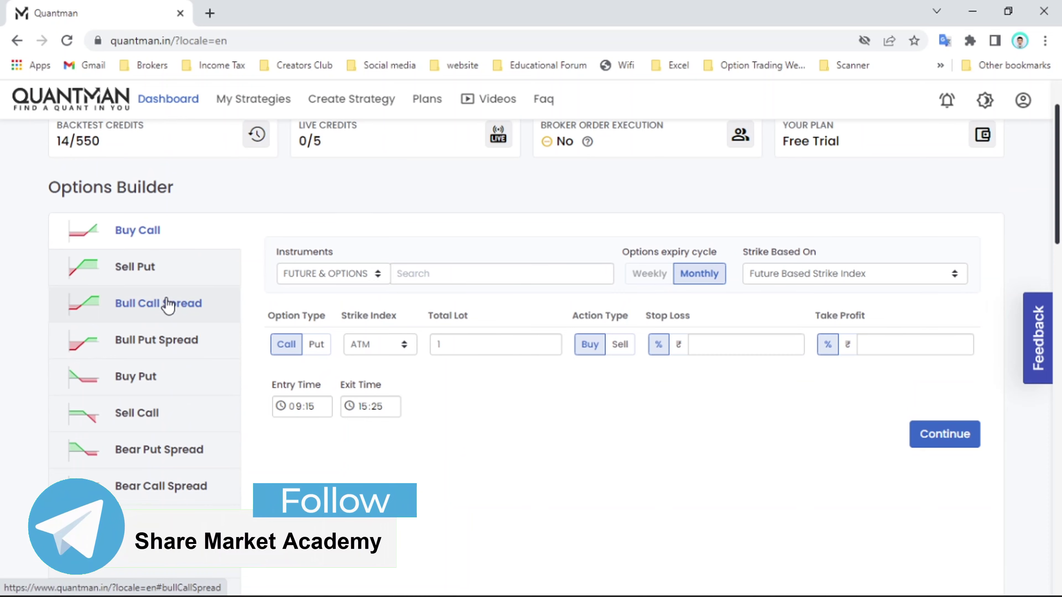
scroll(169, 307, down, 5)
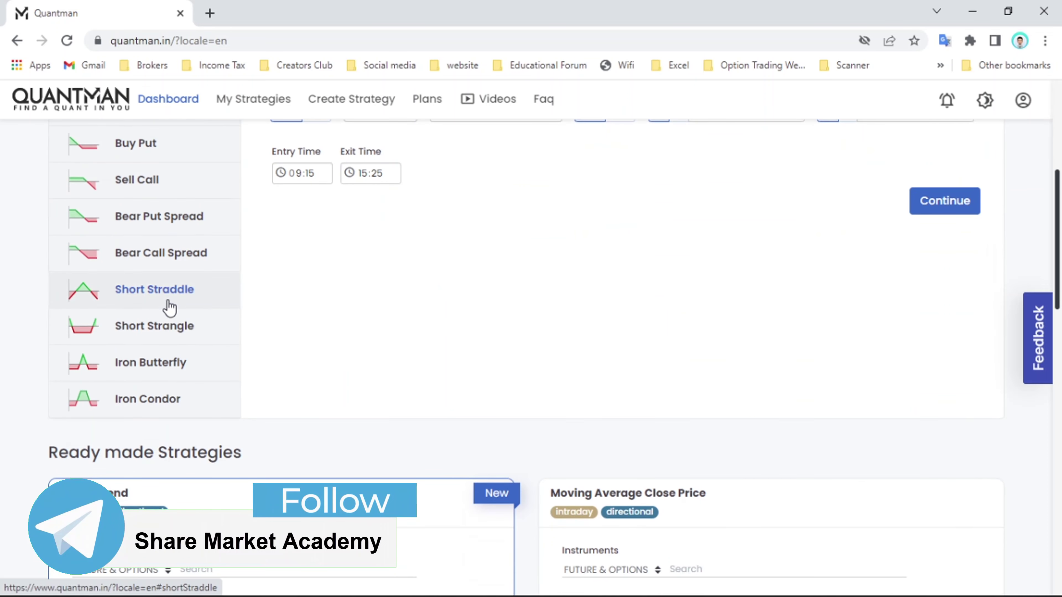
scroll(169, 304, up, 7)
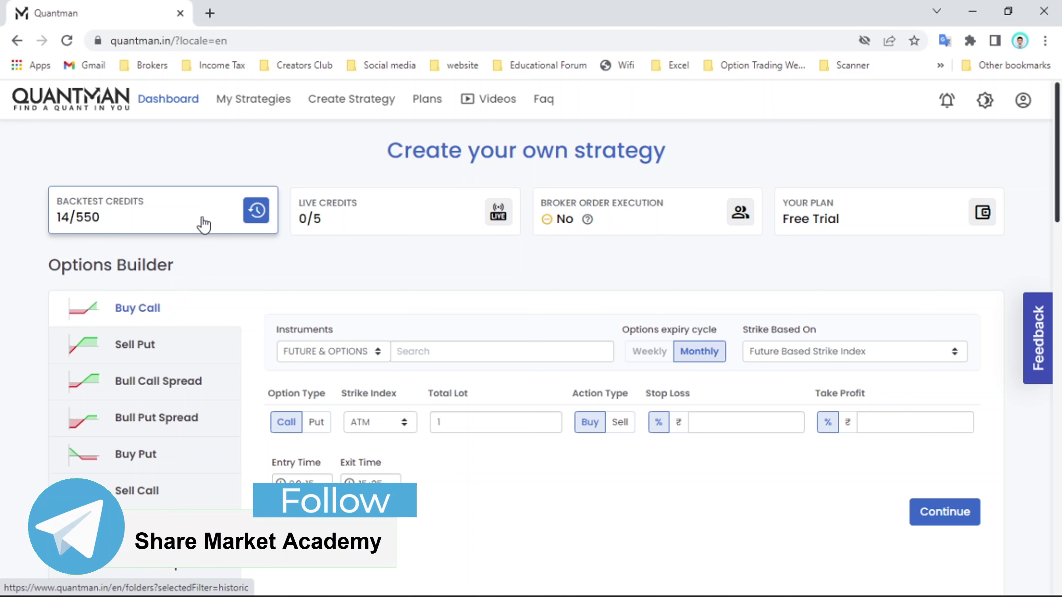
click(333, 108)
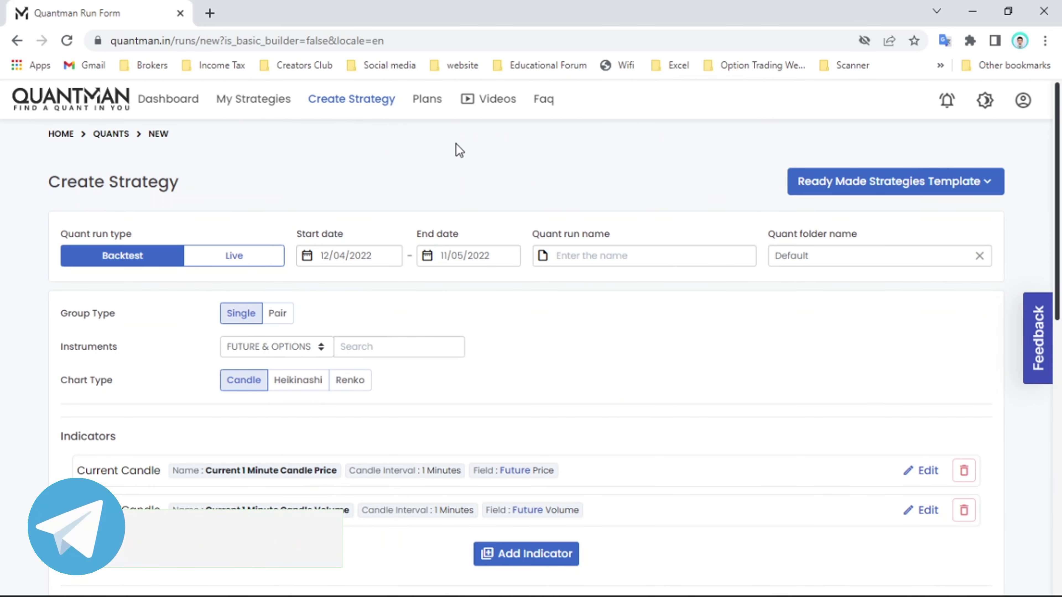
scroll(468, 167, down, 10)
scroll(477, 215, up, 10)
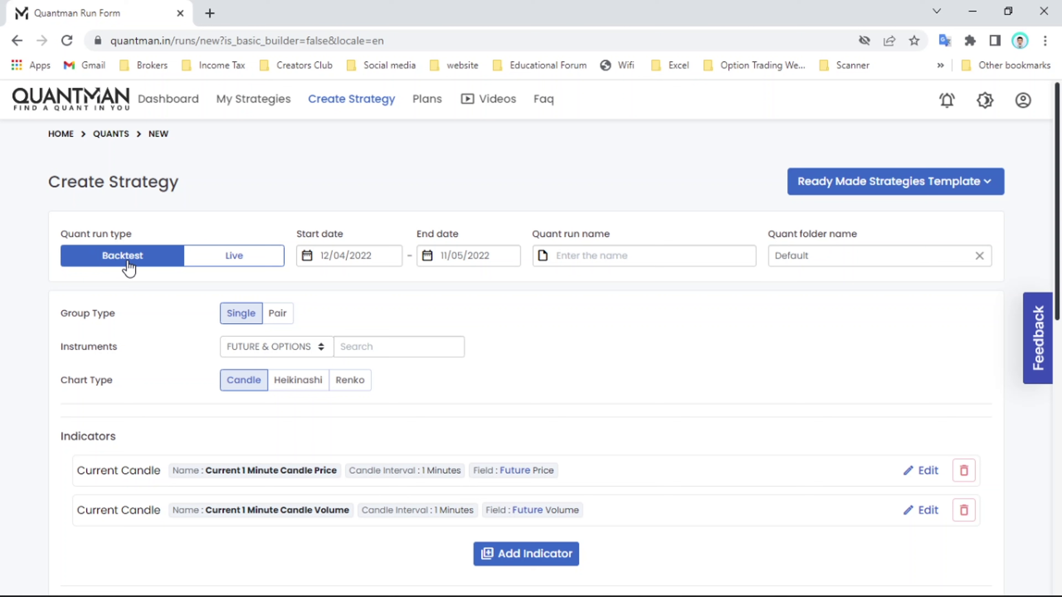
Step: Set the backtest's start date to 01/01/2017
click(356, 256)
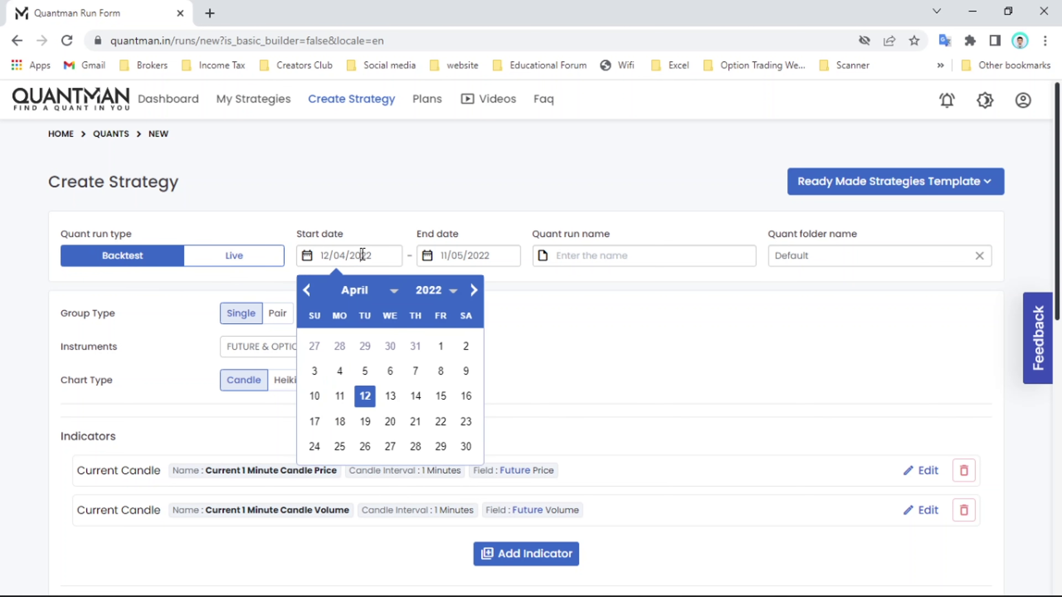
click(452, 291)
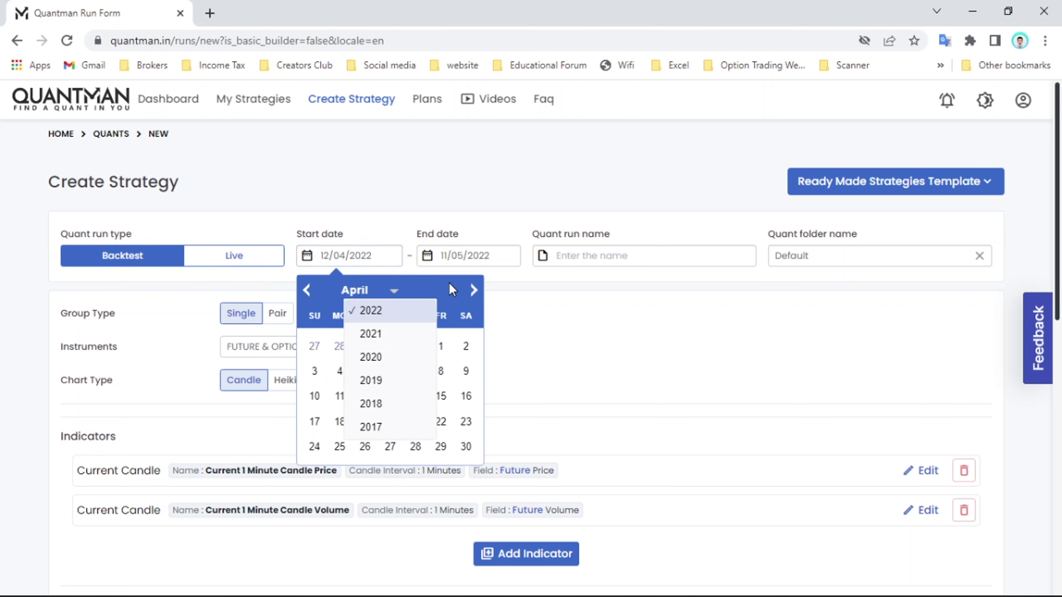
click(388, 430)
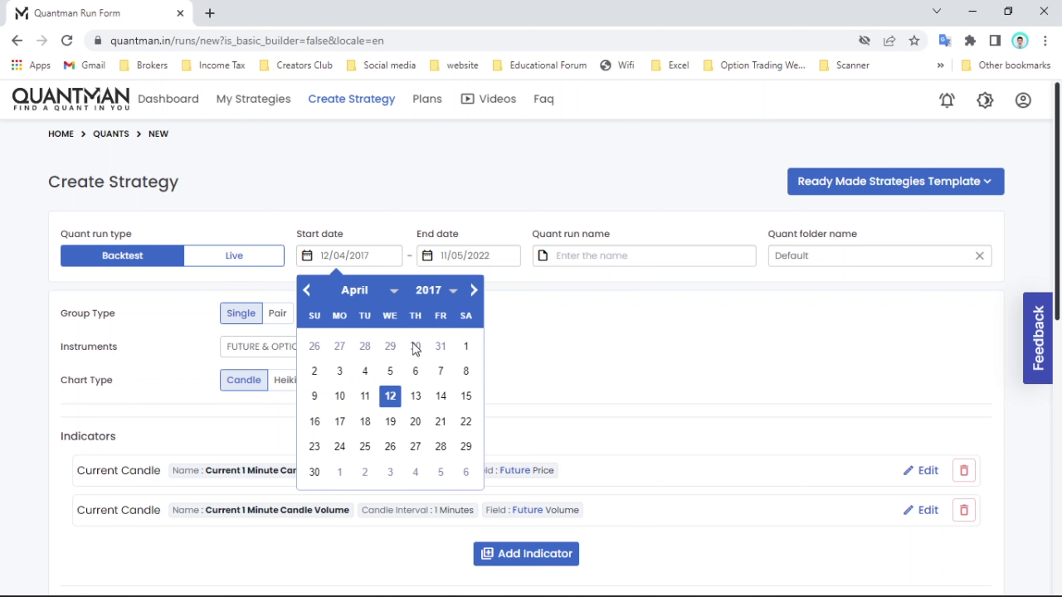
click(356, 292)
click(370, 312)
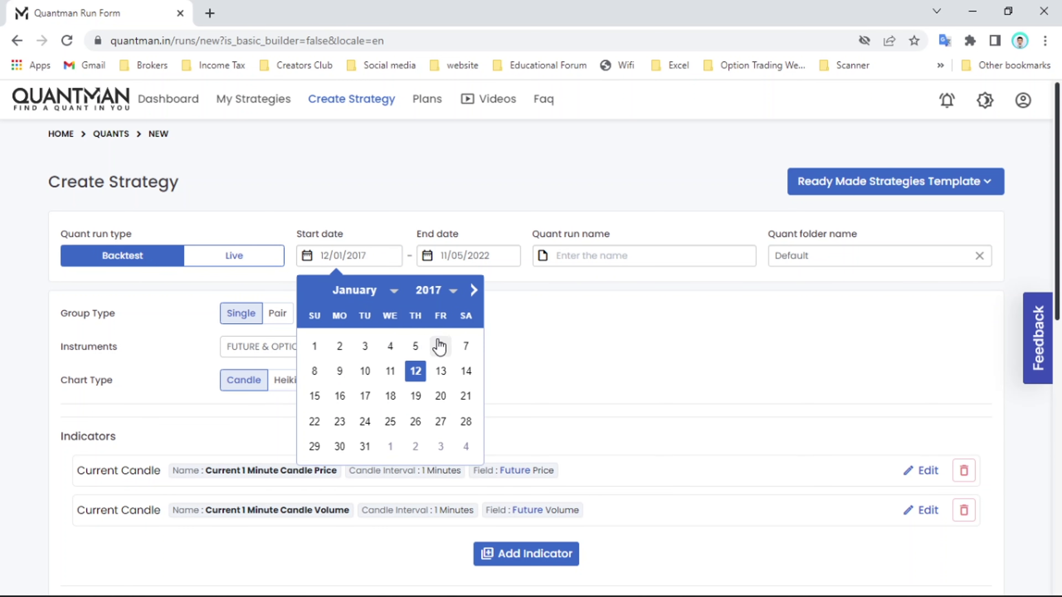
click(315, 346)
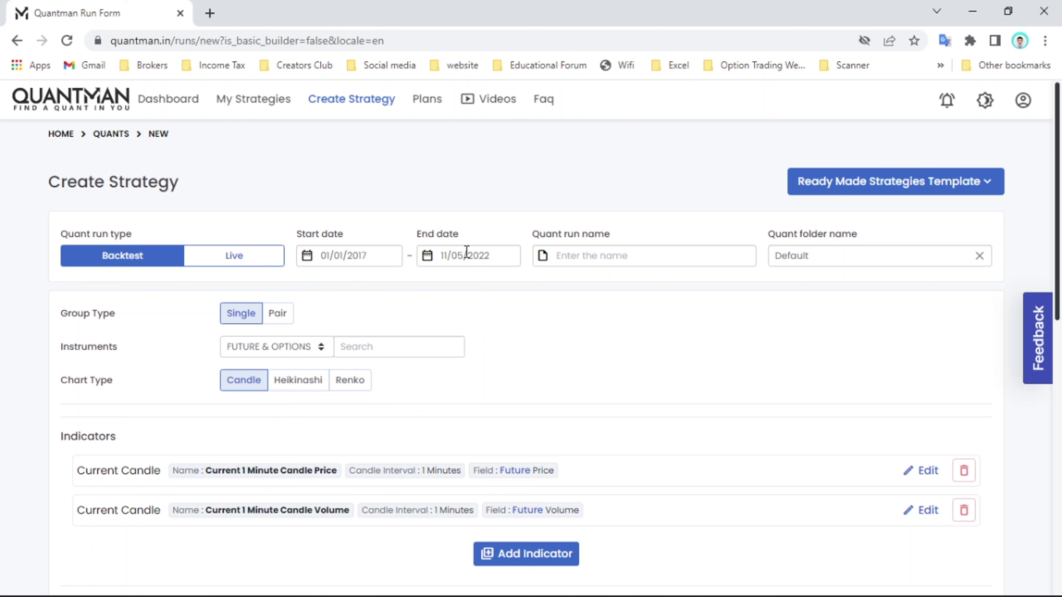
Step: Name the quant run "demo"
click(611, 255)
text(demo)
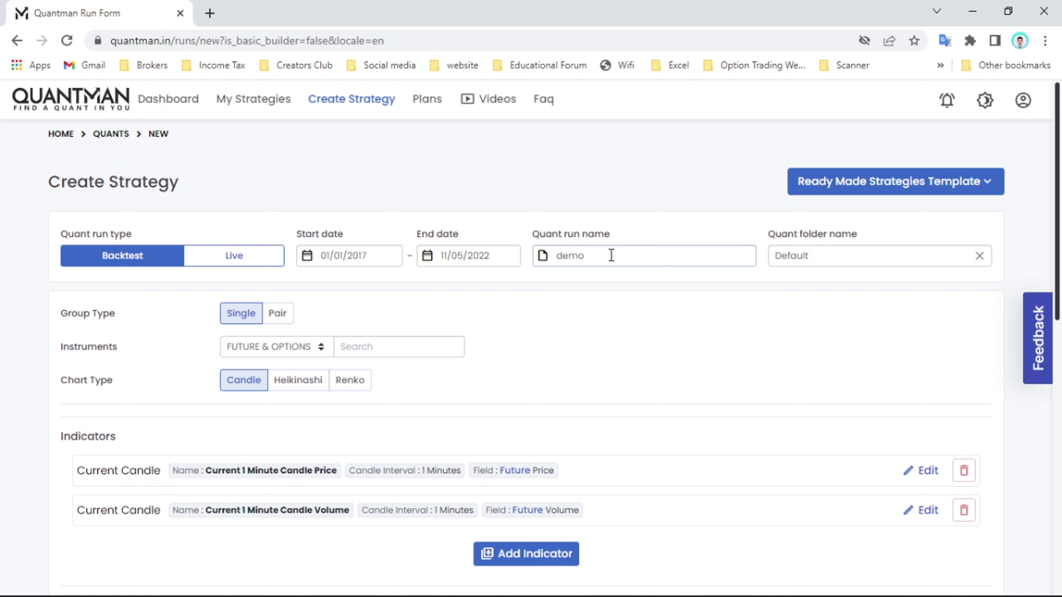
click(625, 334)
Step: Search the futures and options instruments for "bank" and add BANKNIFTY to the strategy
scroll(309, 322, down, 5)
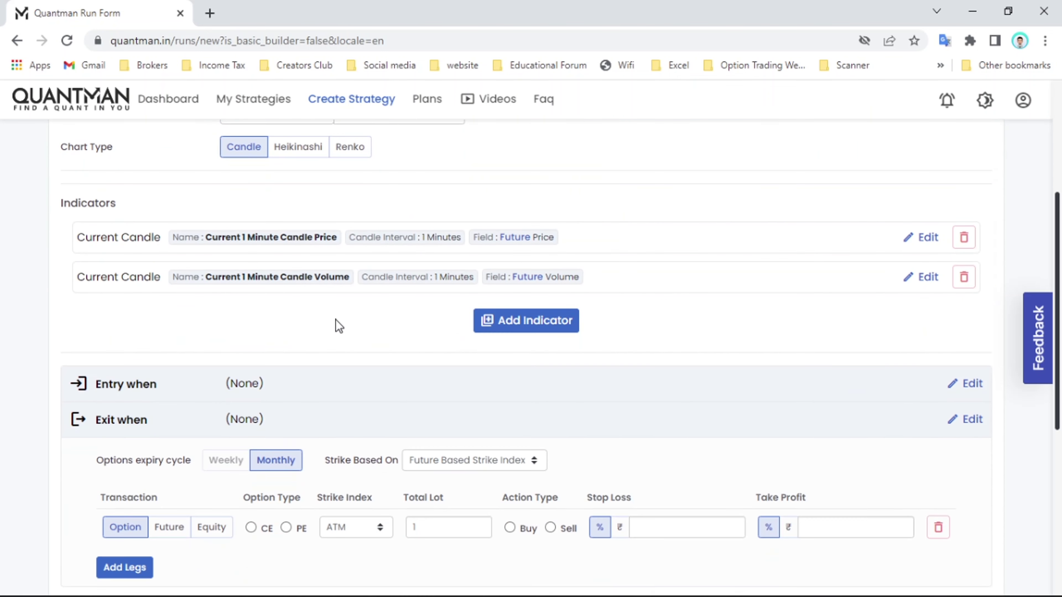
scroll(339, 326, up, 4)
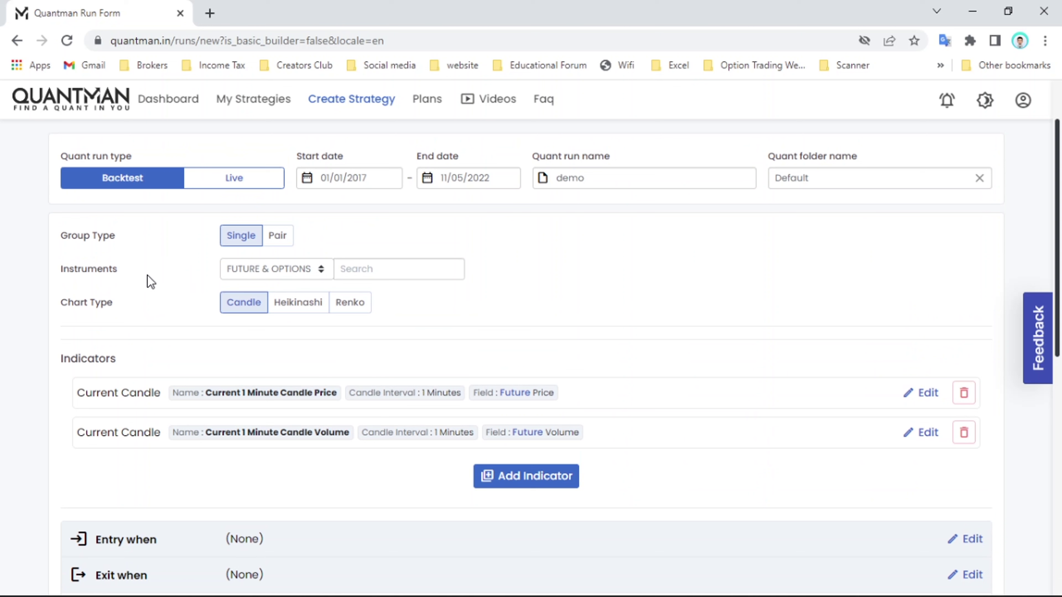
click(358, 267)
text(bank)
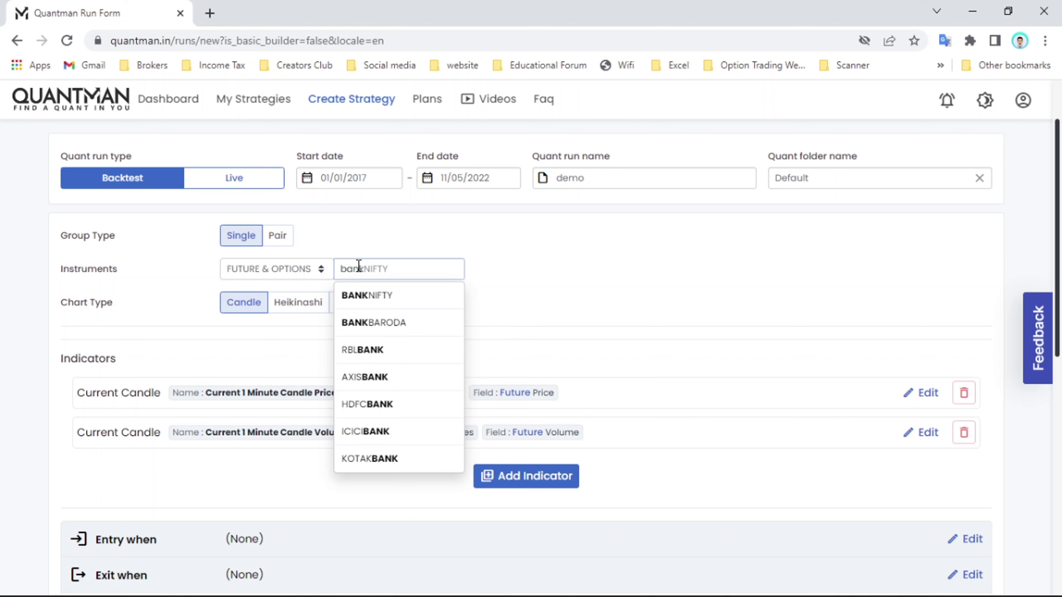
click(375, 302)
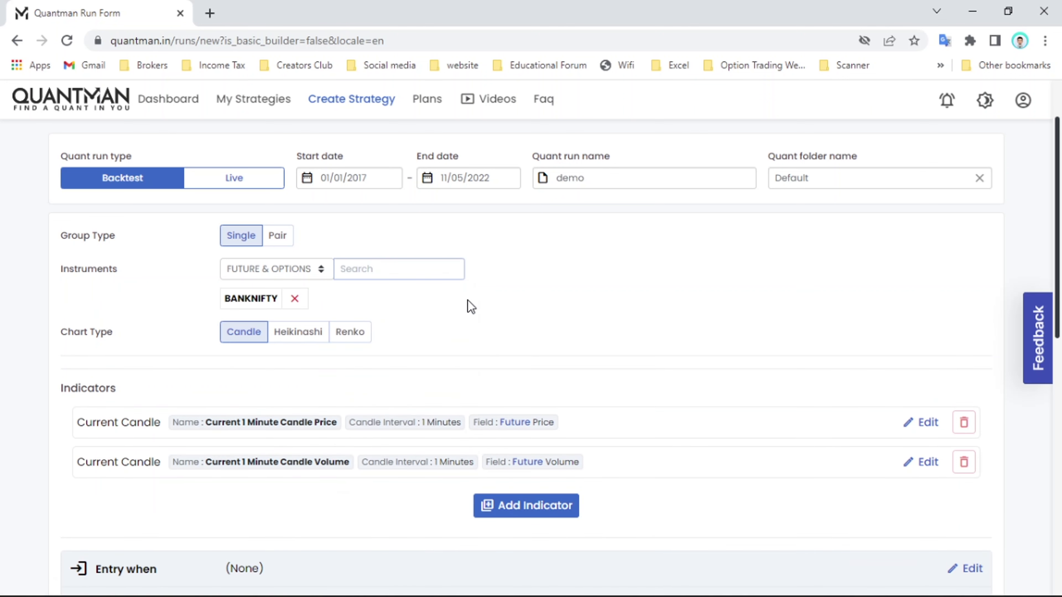
Step: Delete both default Current Candle indicators, price and volume, from the strategy
scroll(468, 305, down, 2)
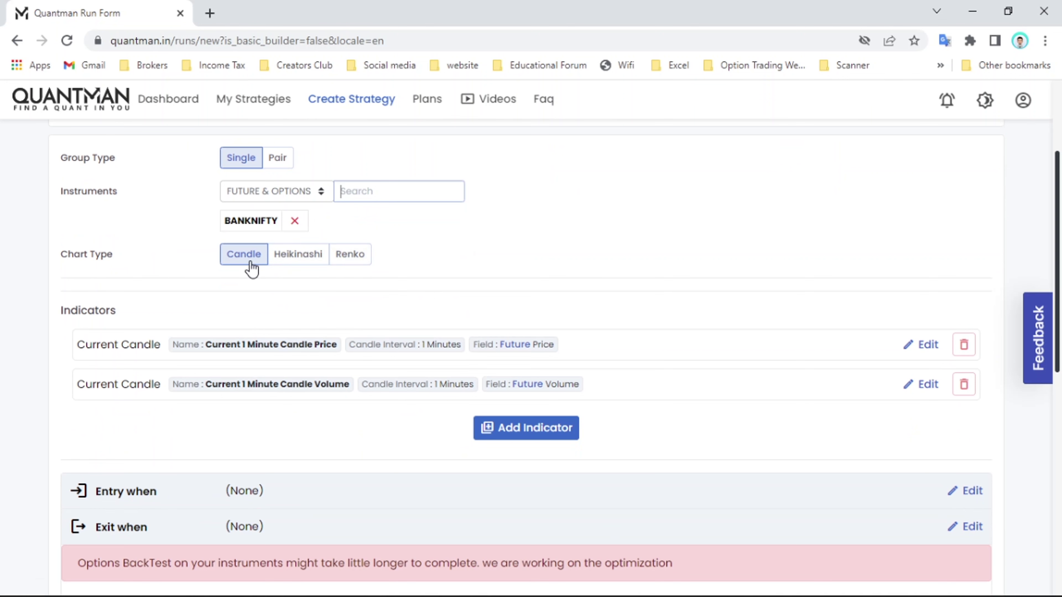
scroll(642, 244, down, 4)
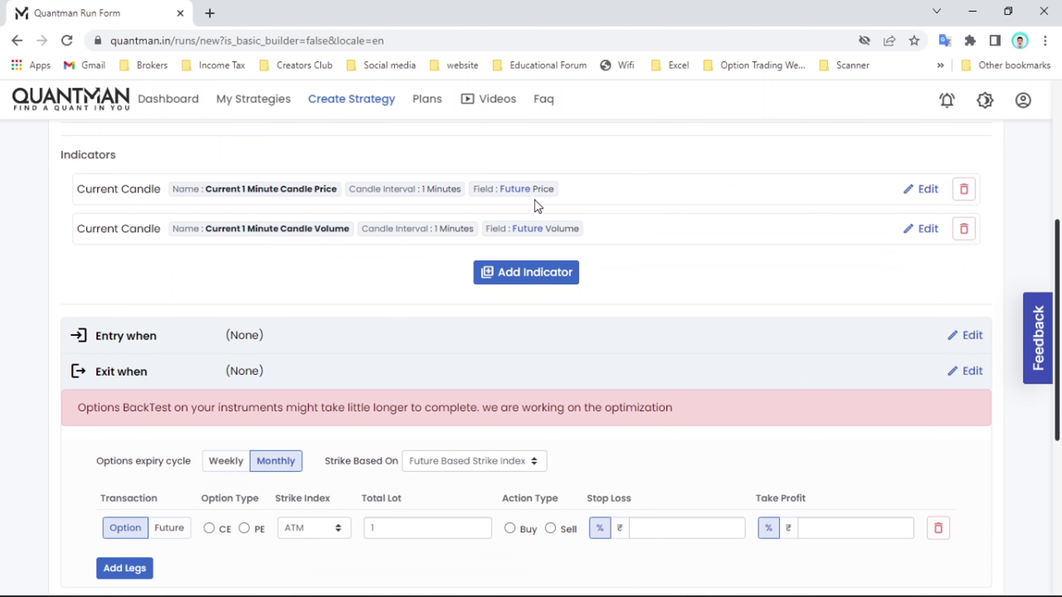
click(964, 189)
click(965, 190)
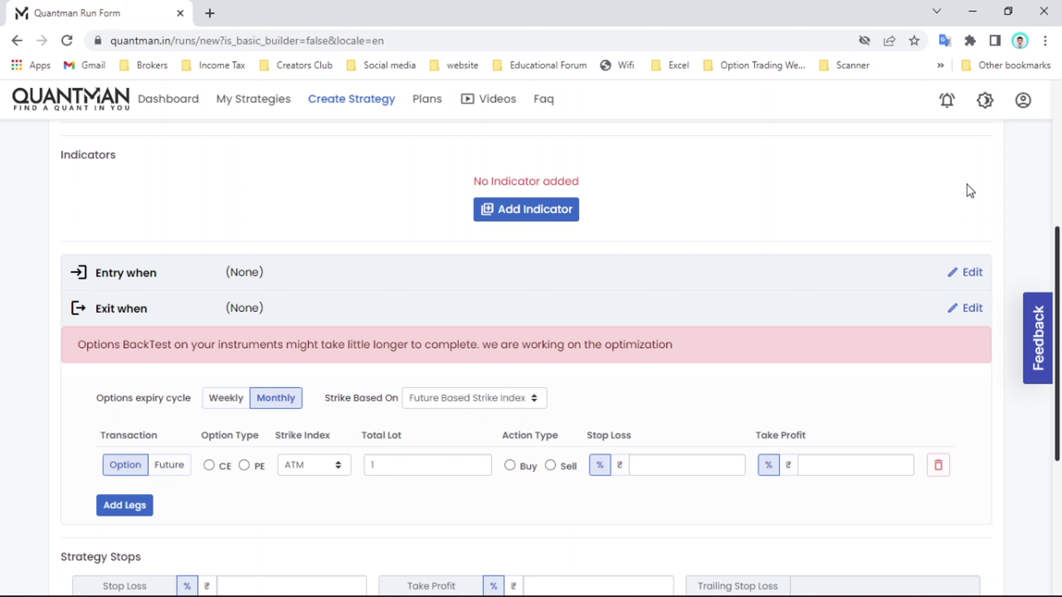
Step: Set the entry condition to Time Of Day equalTo 09:20:00 and save it
click(966, 276)
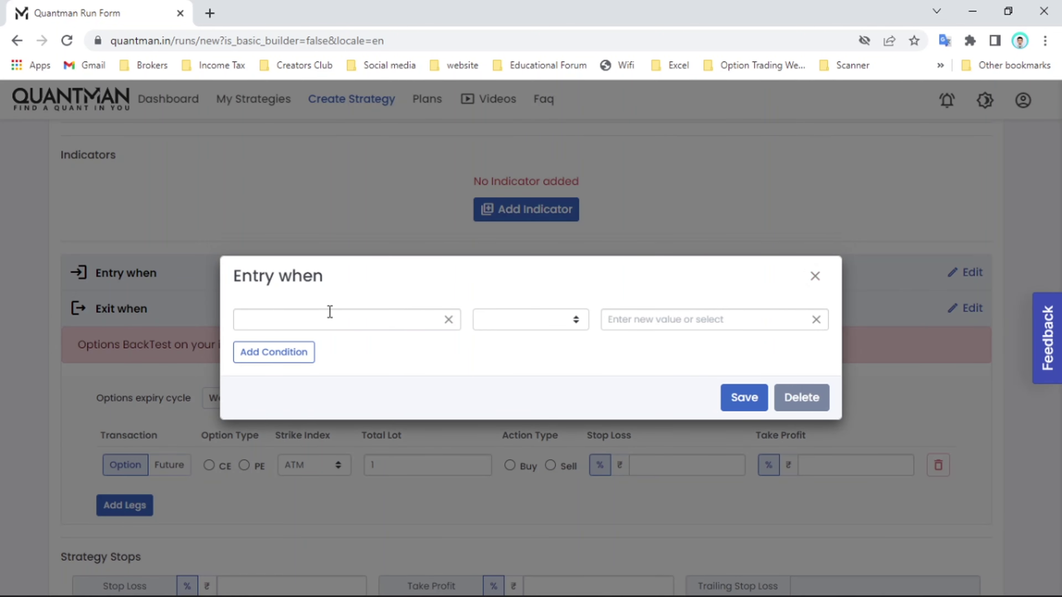
click(396, 320)
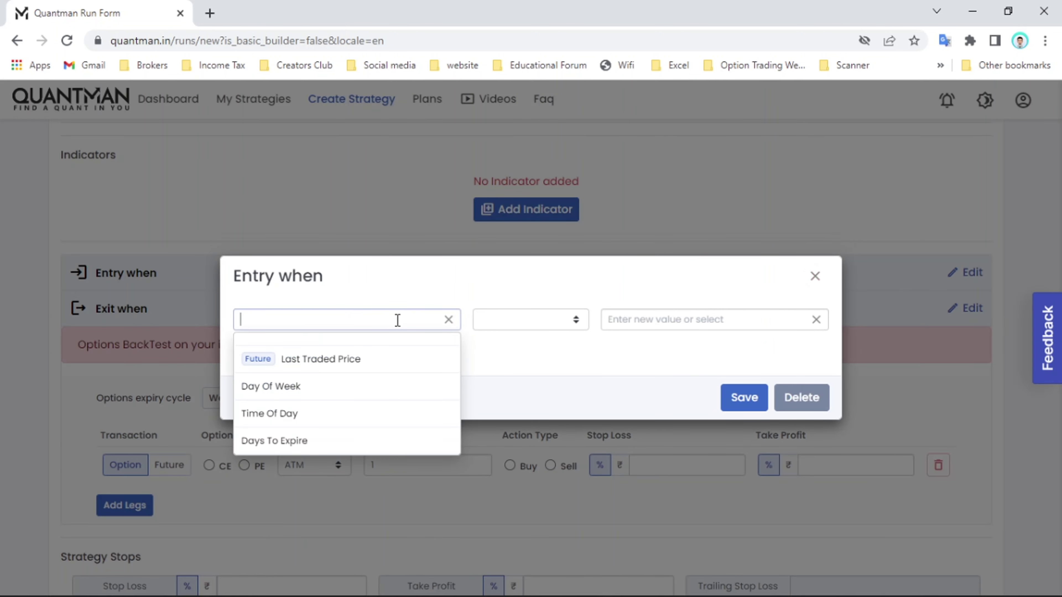
click(274, 414)
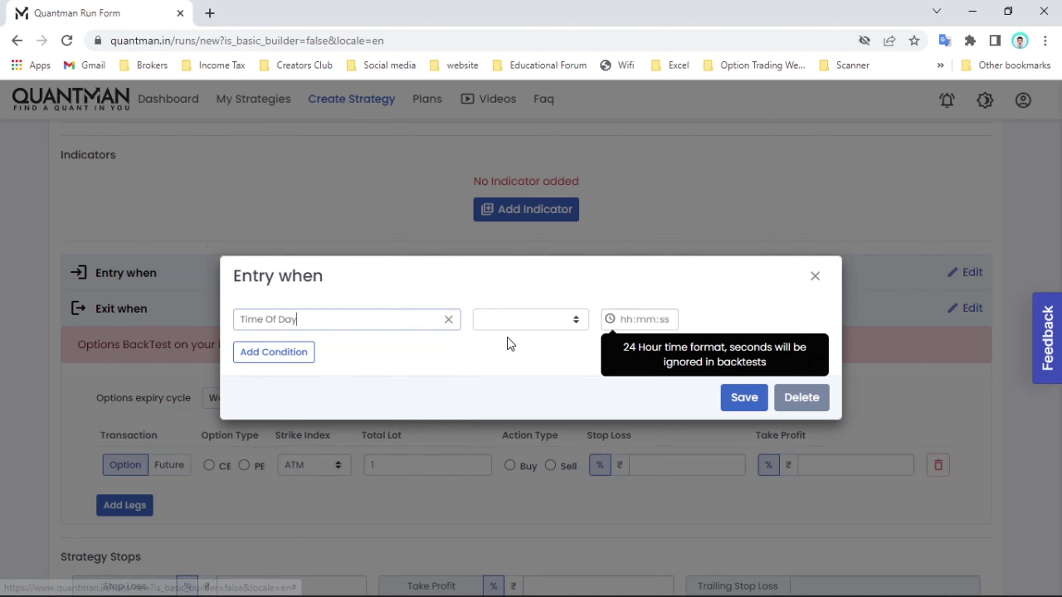
click(527, 318)
click(498, 350)
click(626, 319)
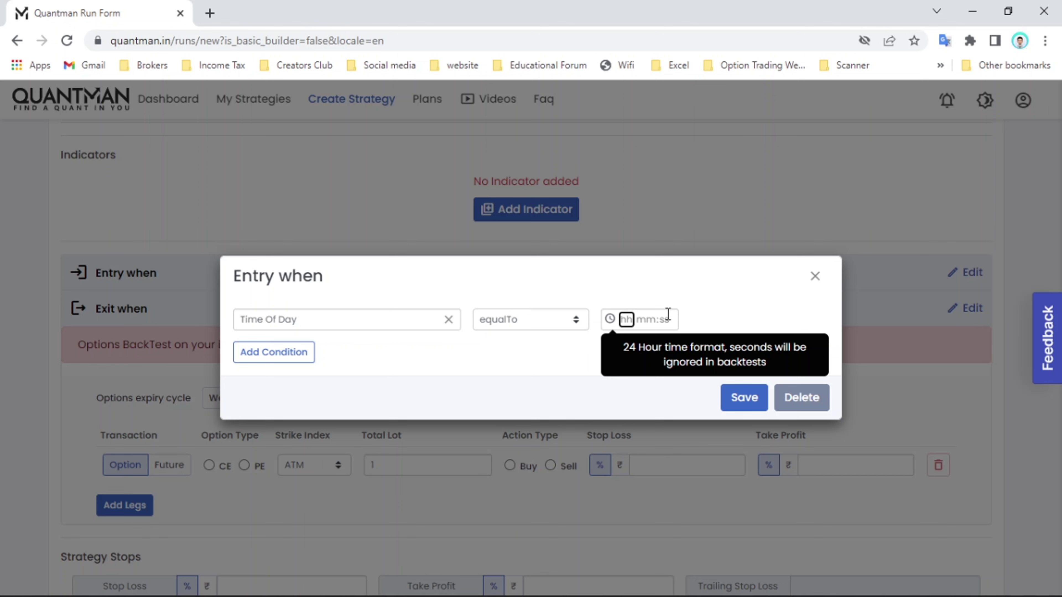
text(09:20:00)
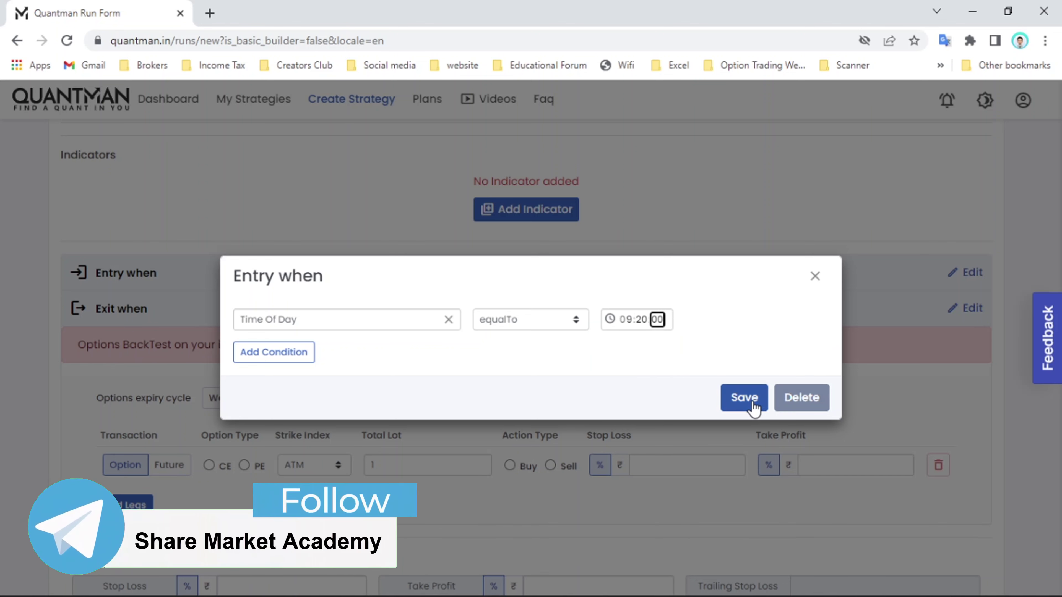
click(743, 398)
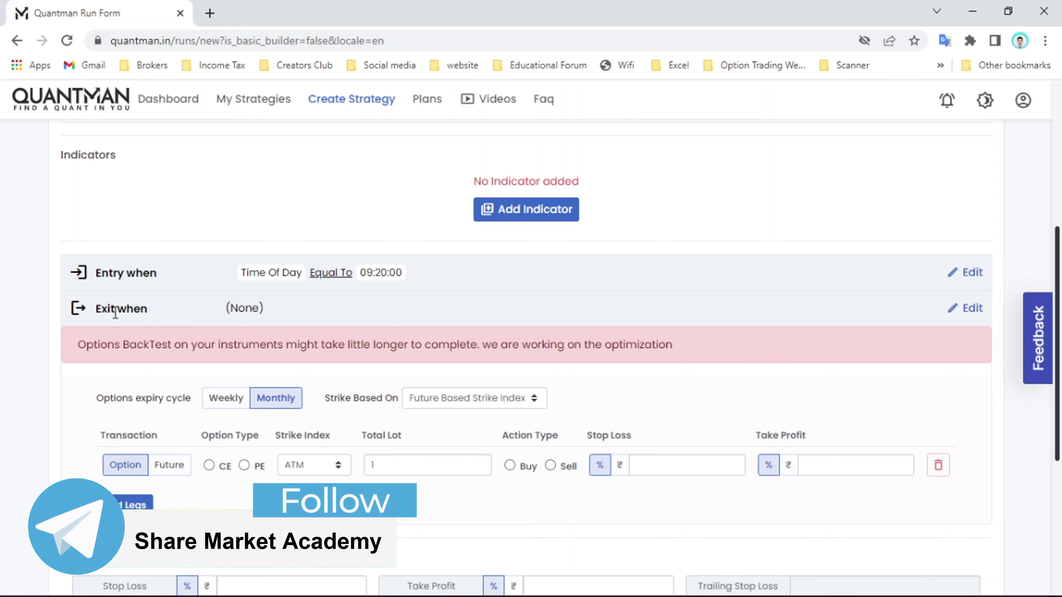
Step: Set the exit condition to Time Of Day equalTo 14:30:00 and save it
drag(102, 305, 155, 314)
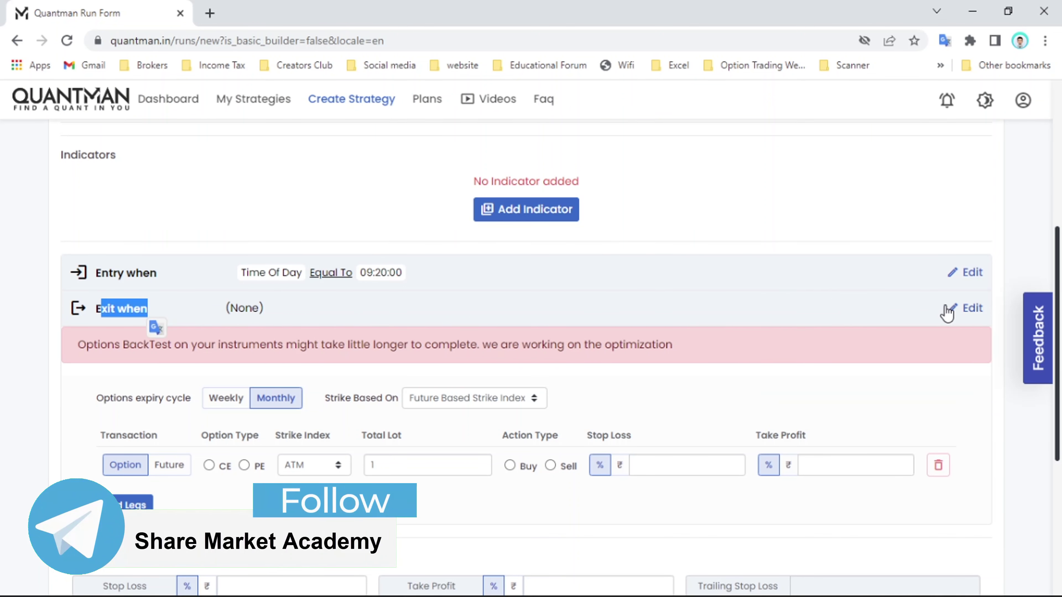
click(965, 308)
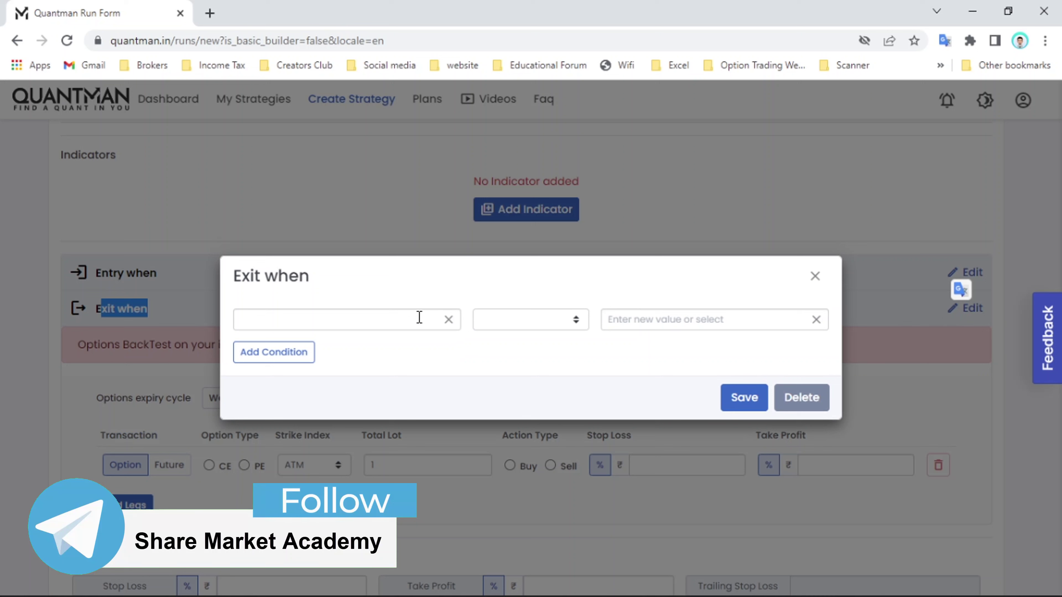
click(420, 317)
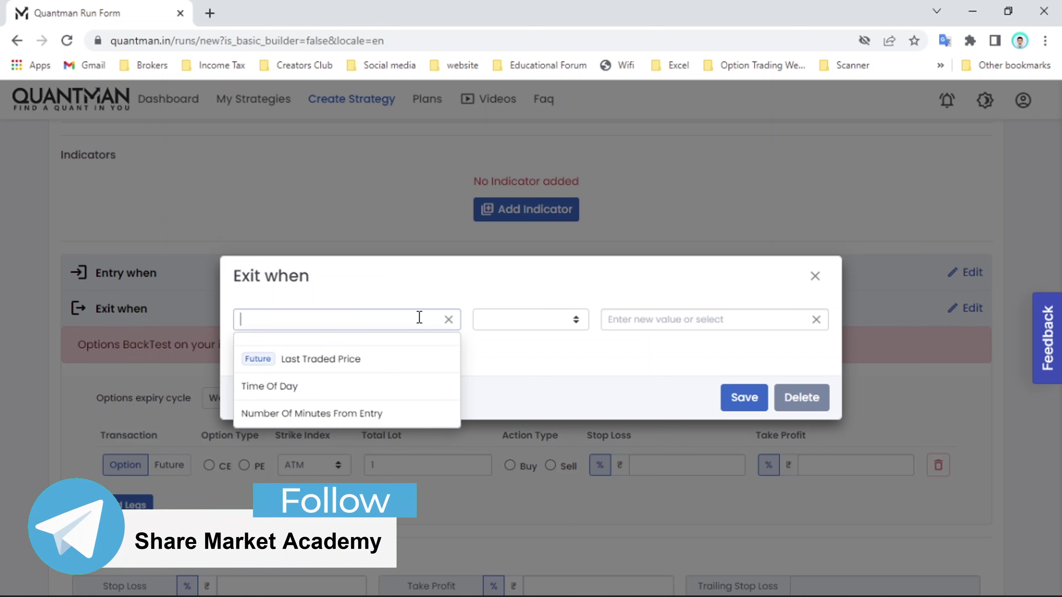
click(342, 393)
click(508, 319)
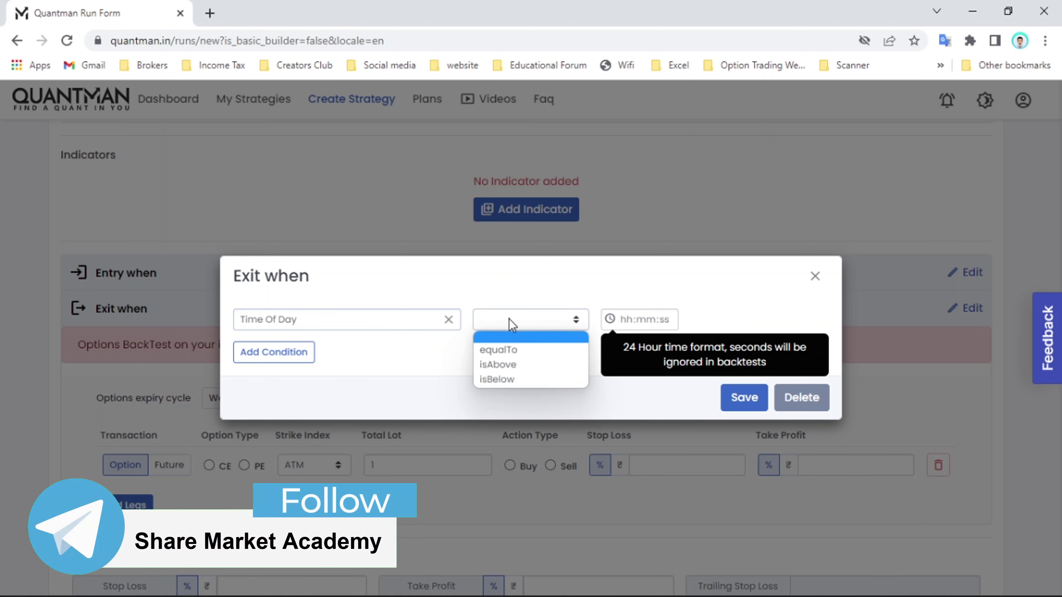
click(504, 349)
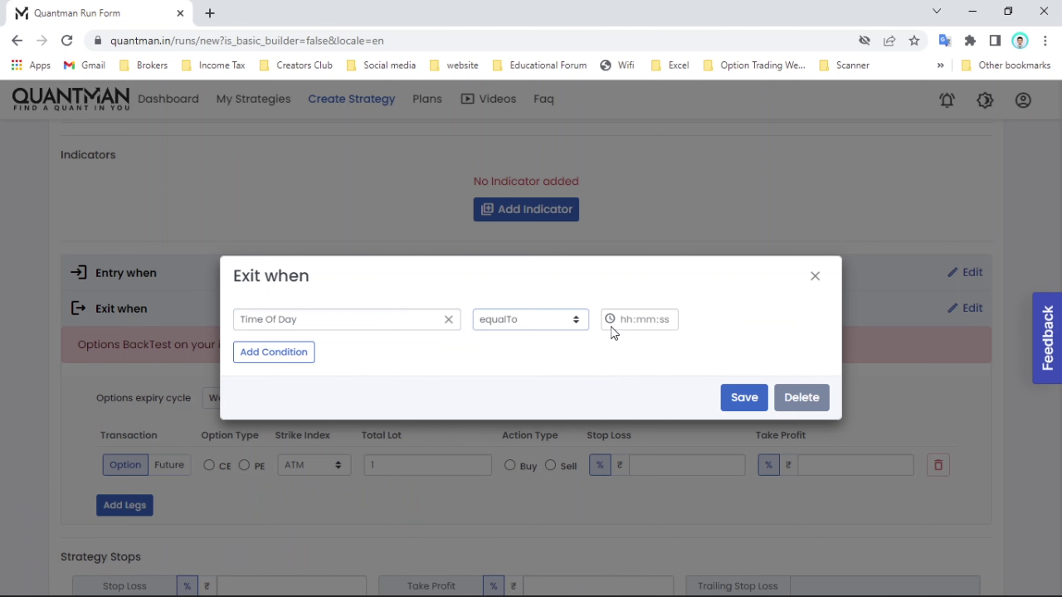
click(619, 320)
text(14:)
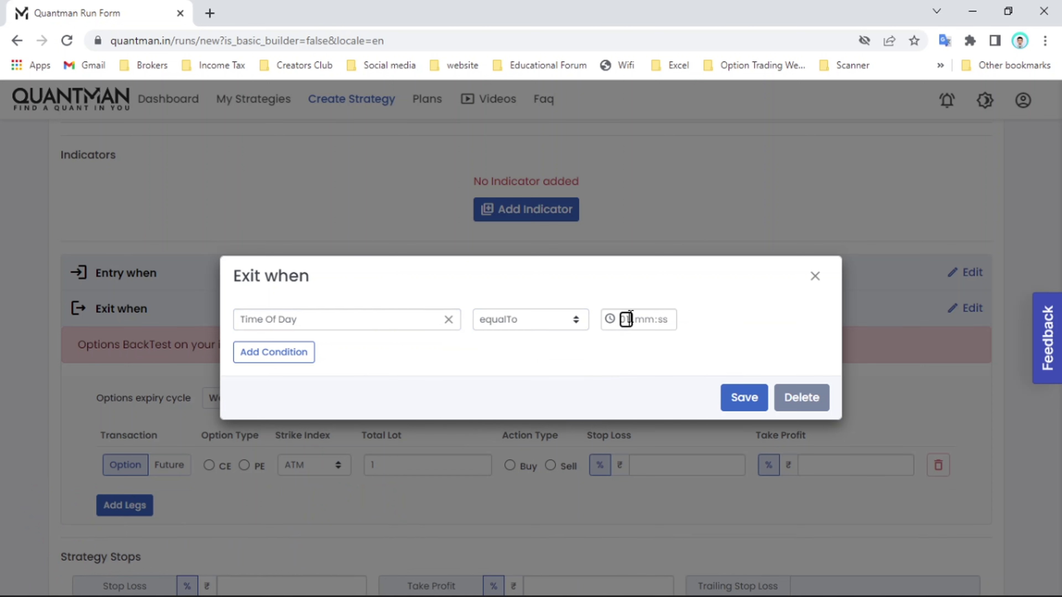
text(300)
click(728, 400)
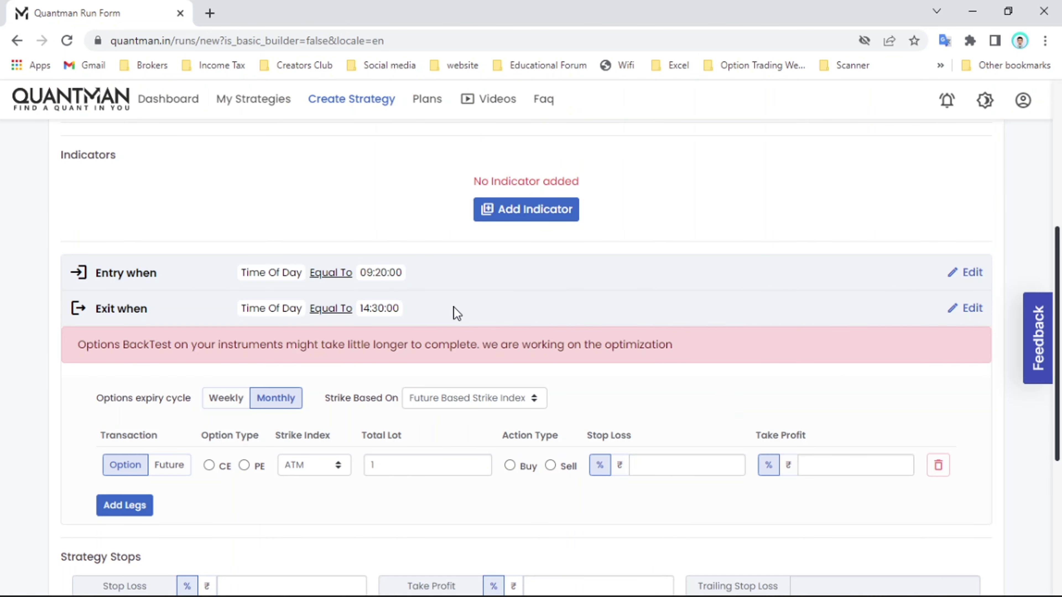
Step: Set the options expiry cycle of the strategy to Weekly
scroll(453, 308, down, 5)
drag(93, 166, 168, 165)
click(214, 168)
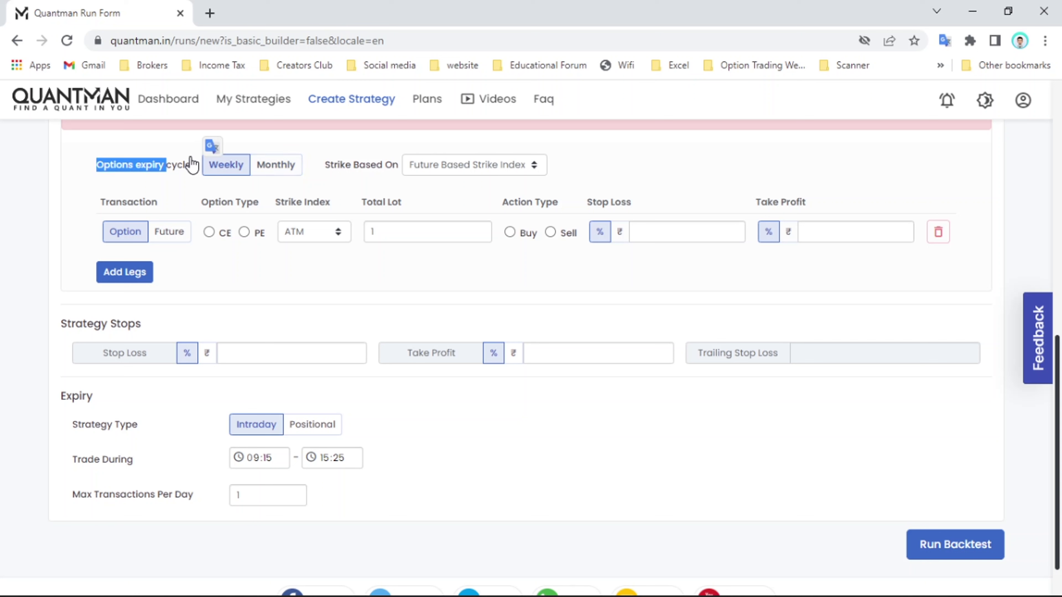
click(71, 173)
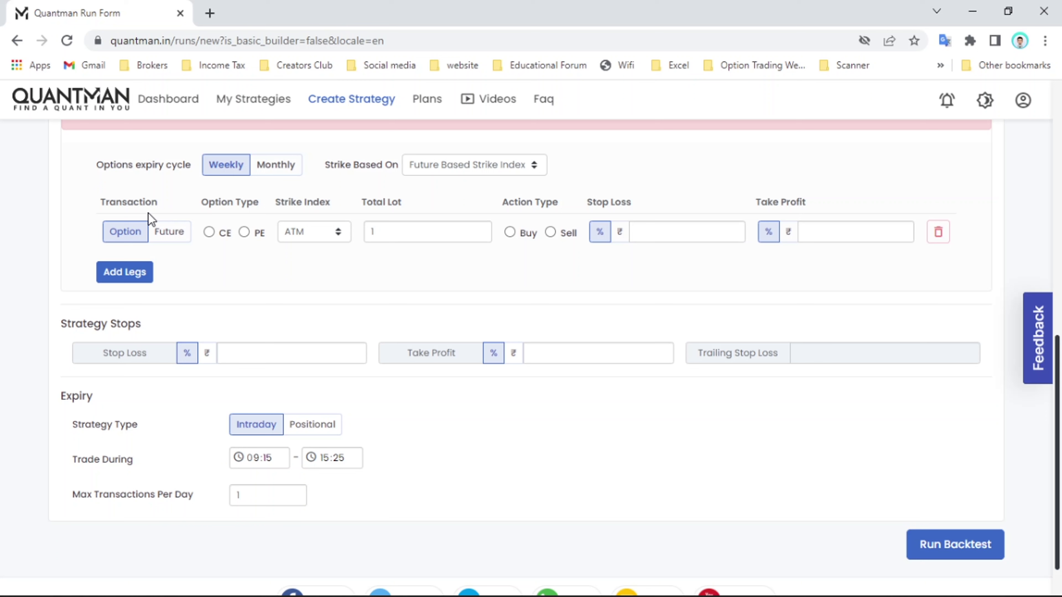
Step: Set the first option leg to CE with action Sell, and add a second leg set to PE with action Sell
click(208, 233)
click(550, 233)
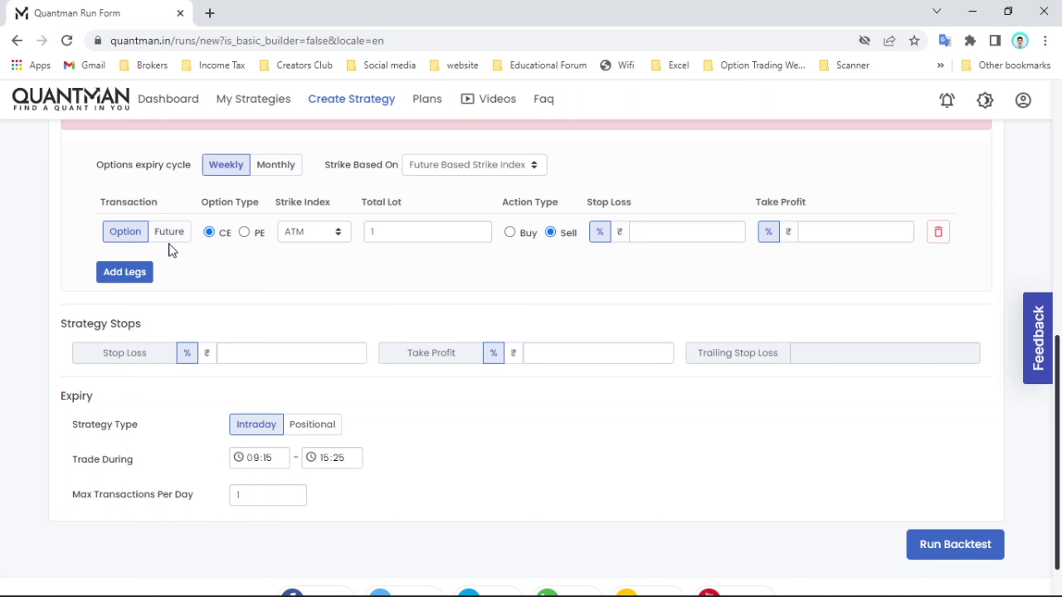
click(111, 273)
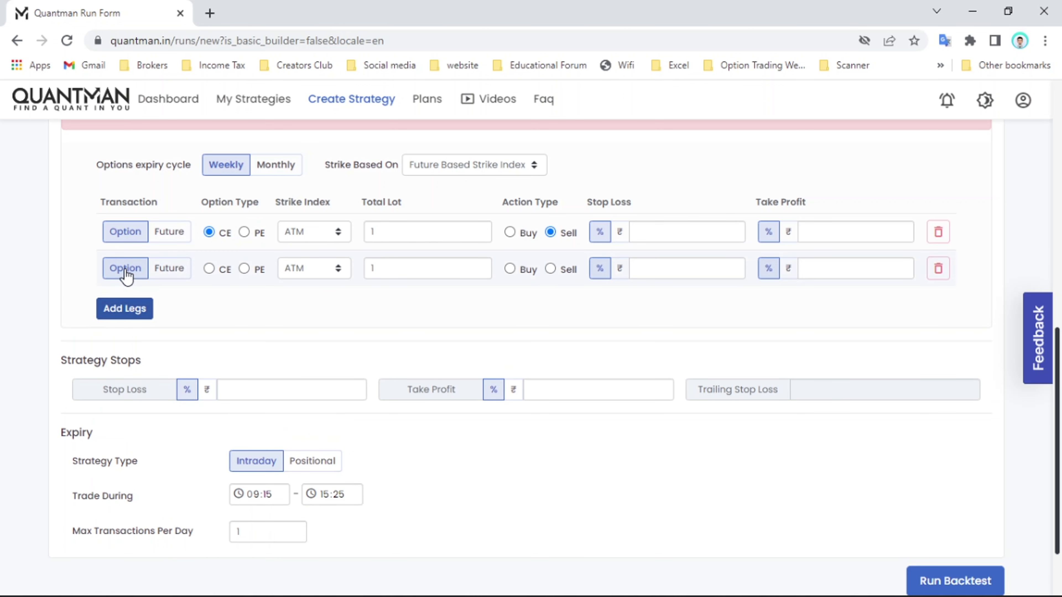
click(244, 269)
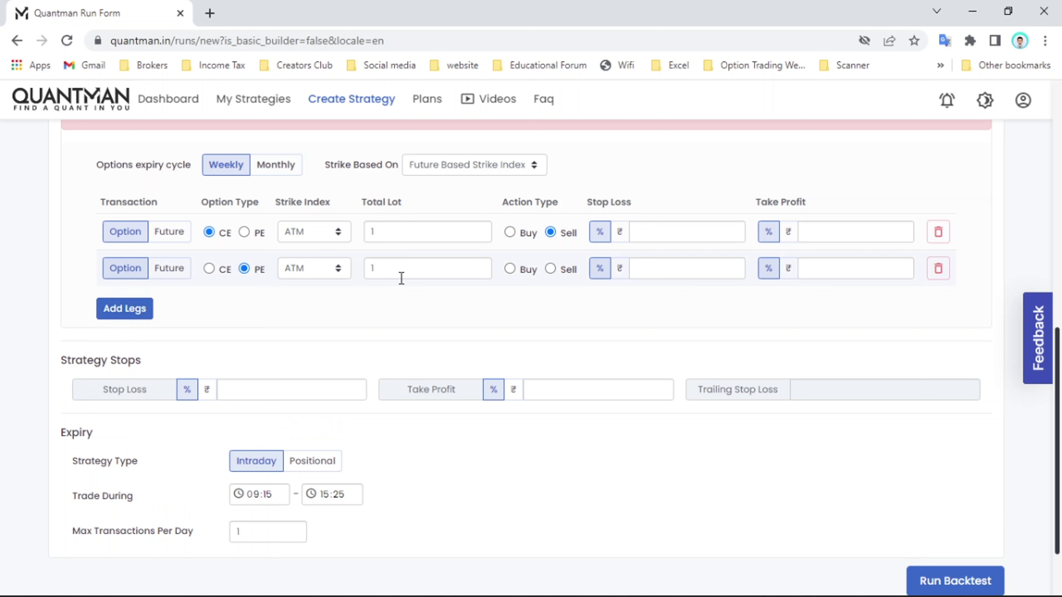
click(550, 269)
Step: Review the stop loss and take profit fields of both legs and of the Strategy Stops section
scroll(468, 299, down, 2)
scroll(468, 299, up, 2)
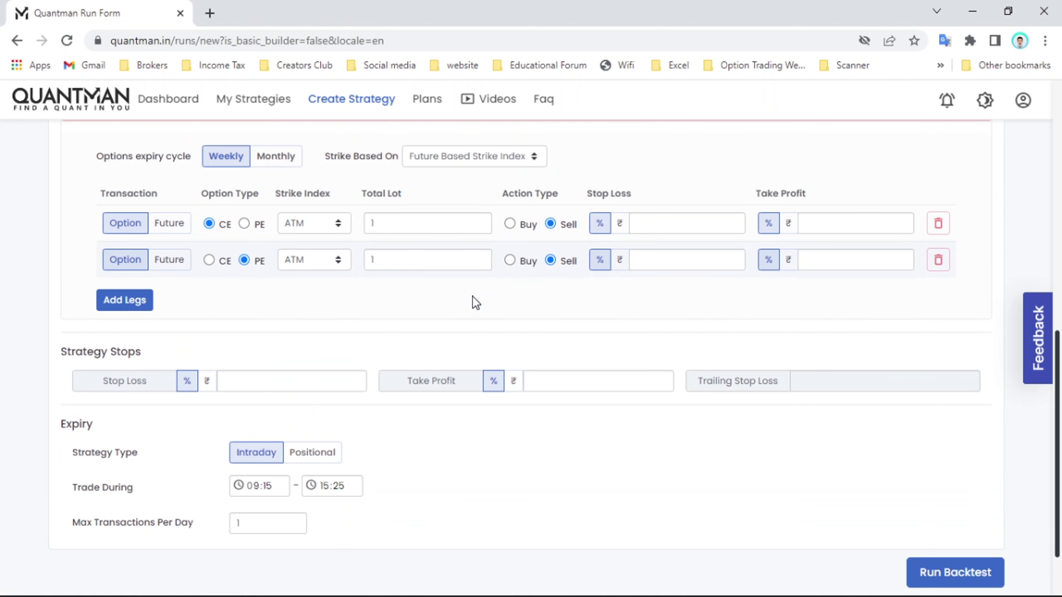
scroll(472, 297, down, 2)
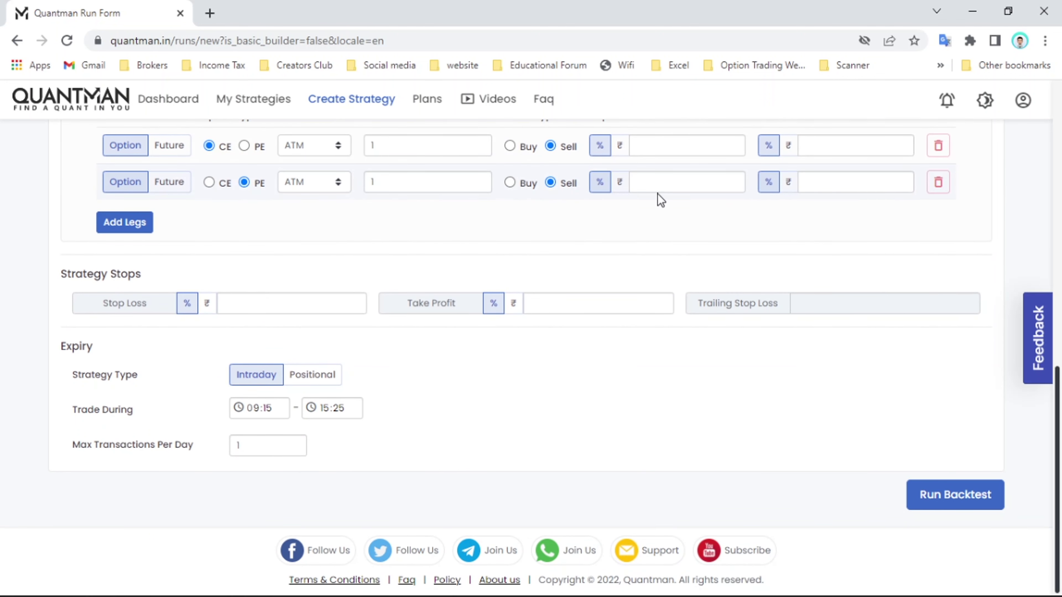
scroll(656, 197, up, 4)
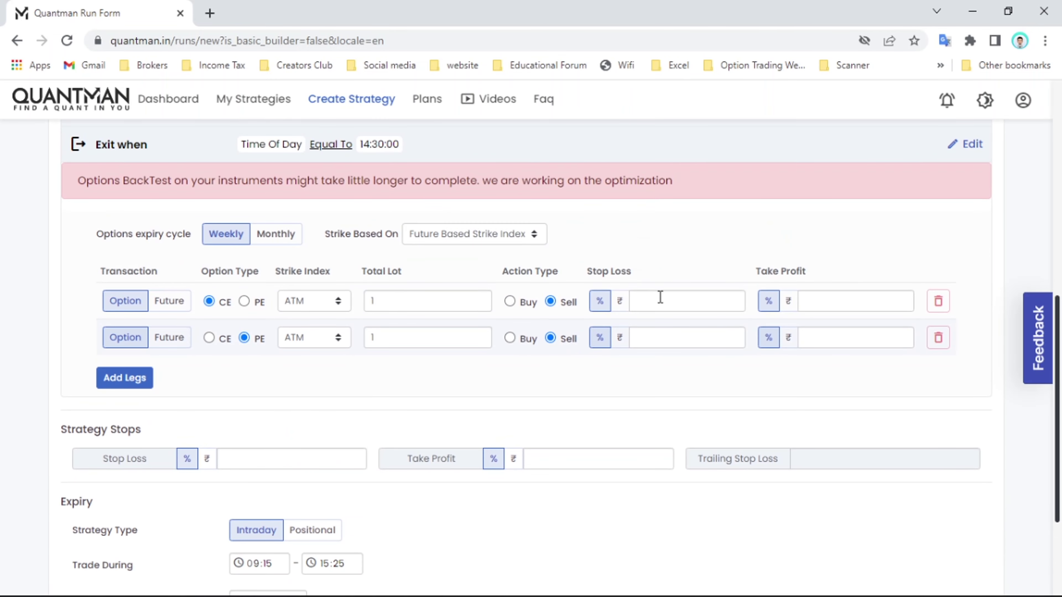
click(672, 343)
scroll(647, 359, down, 2)
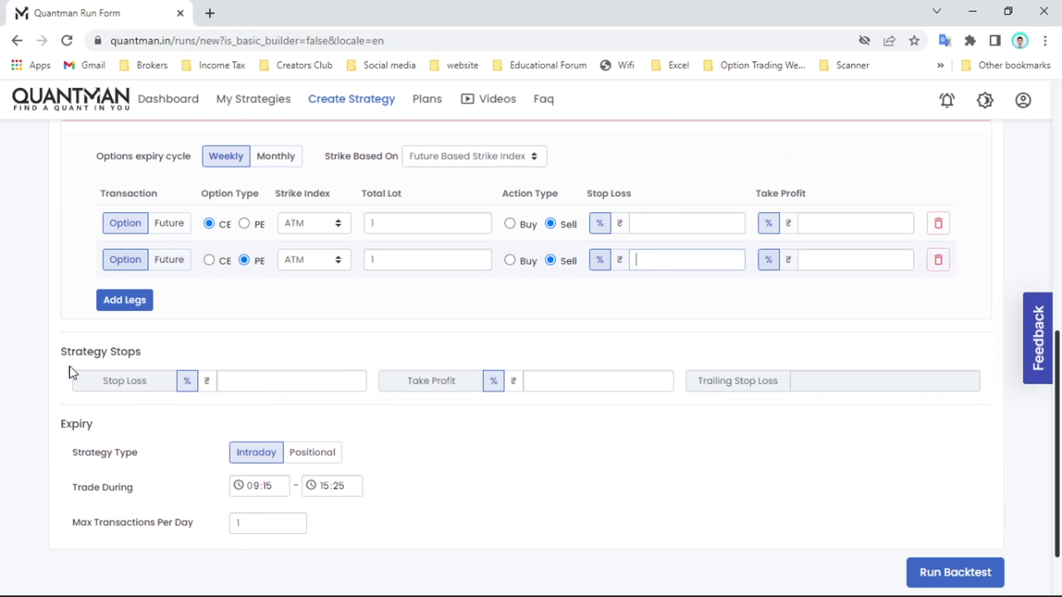
drag(64, 352, 136, 351)
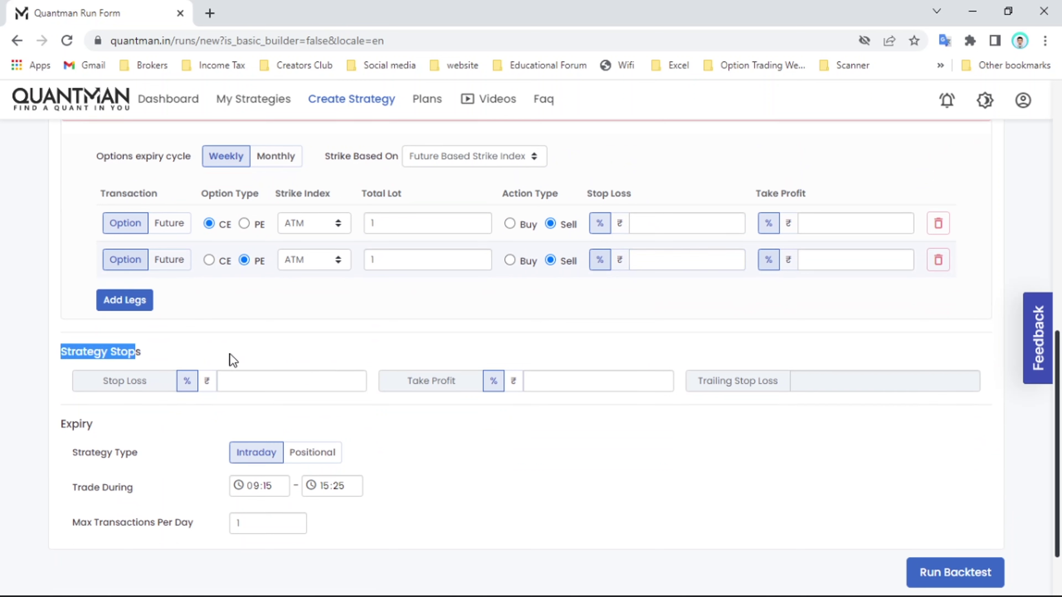
click(256, 384)
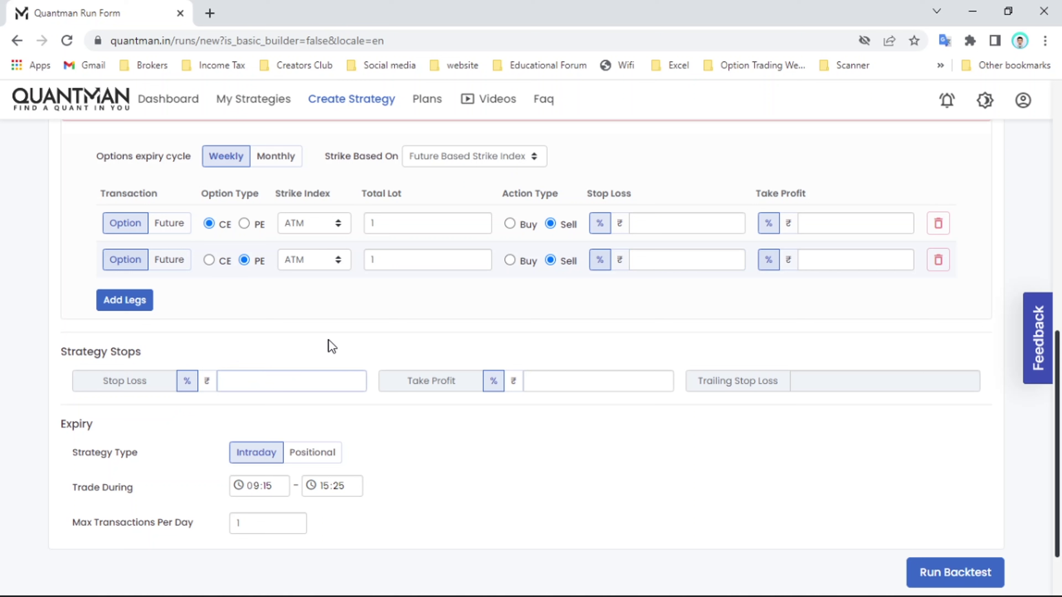
click(828, 223)
click(588, 385)
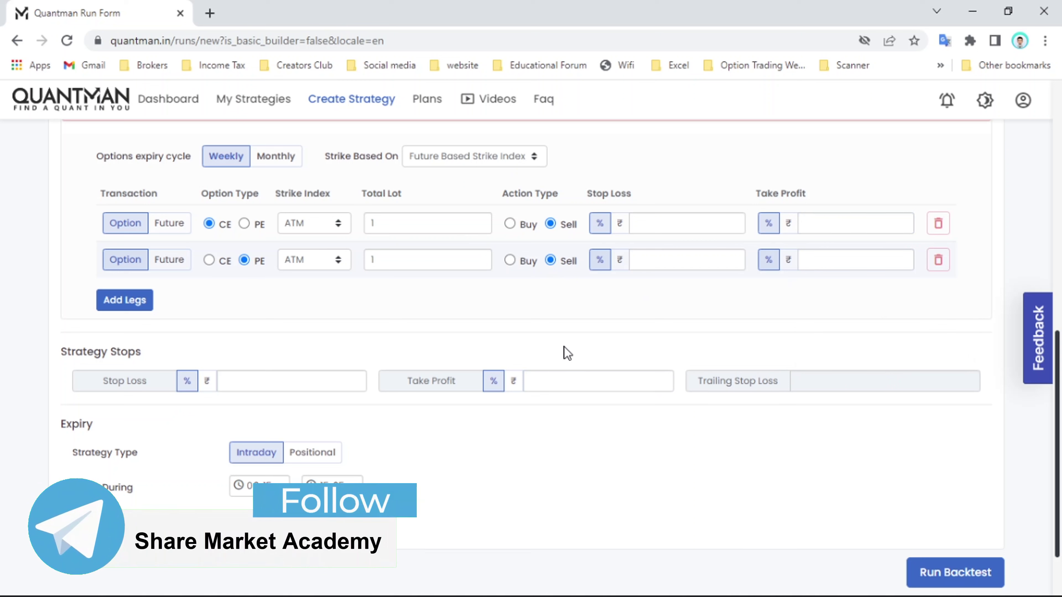
Step: Check the maximum transactions per day setting and run the backtest of the strategy
scroll(564, 348, down, 2)
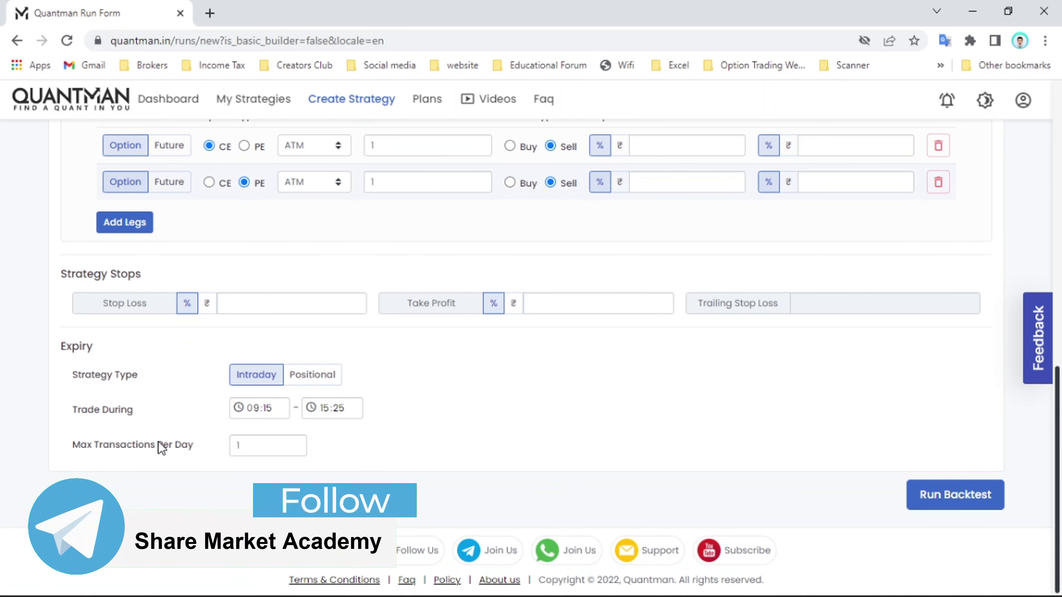
click(263, 445)
click(477, 445)
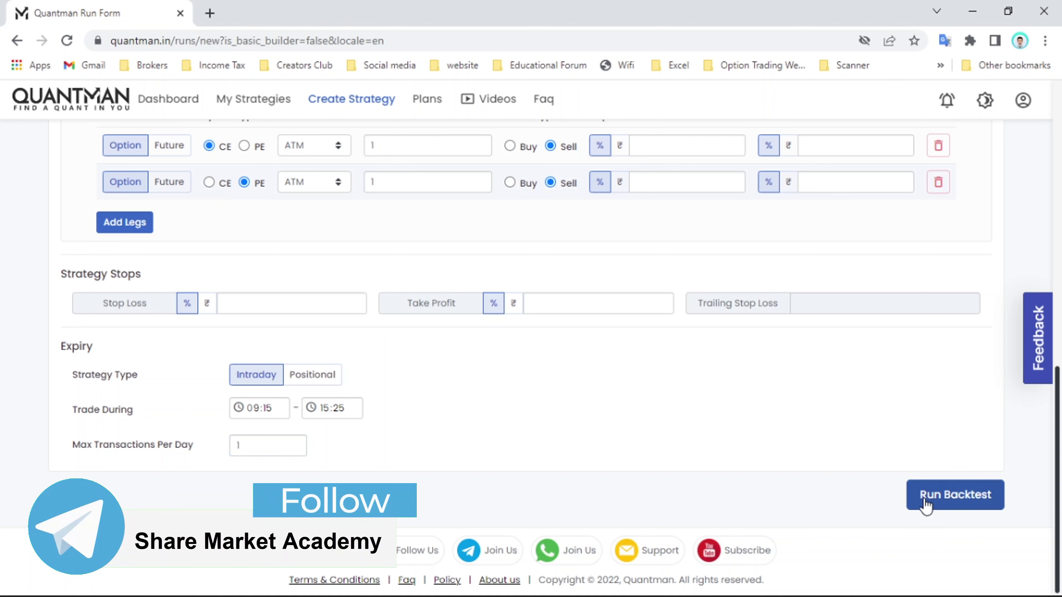
click(941, 500)
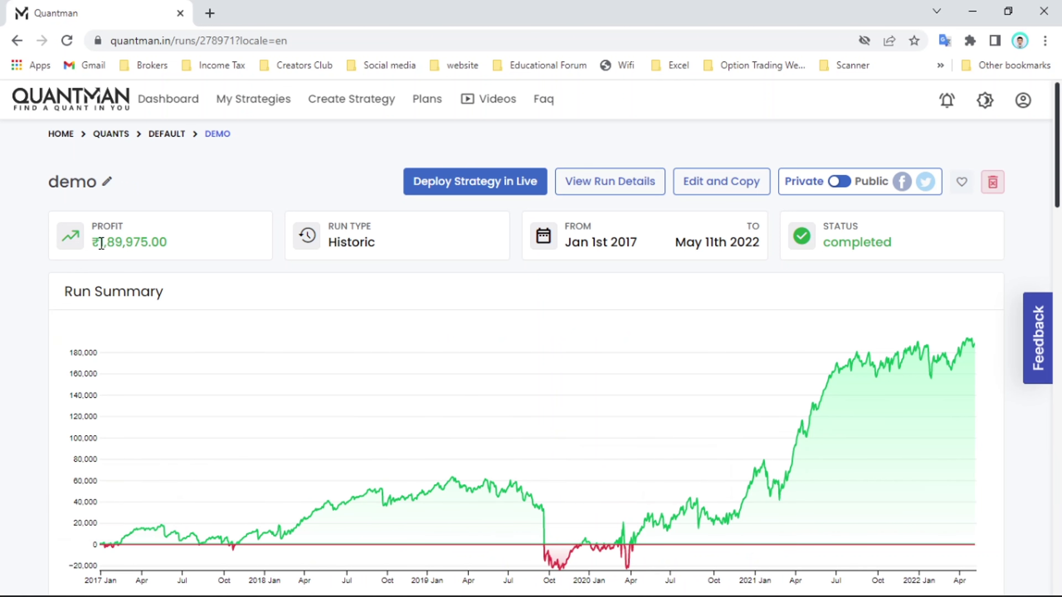
Step: Examine the backtest's profit, run type, date range, winning probability and win loss ratio in the run results
drag(94, 239, 163, 243)
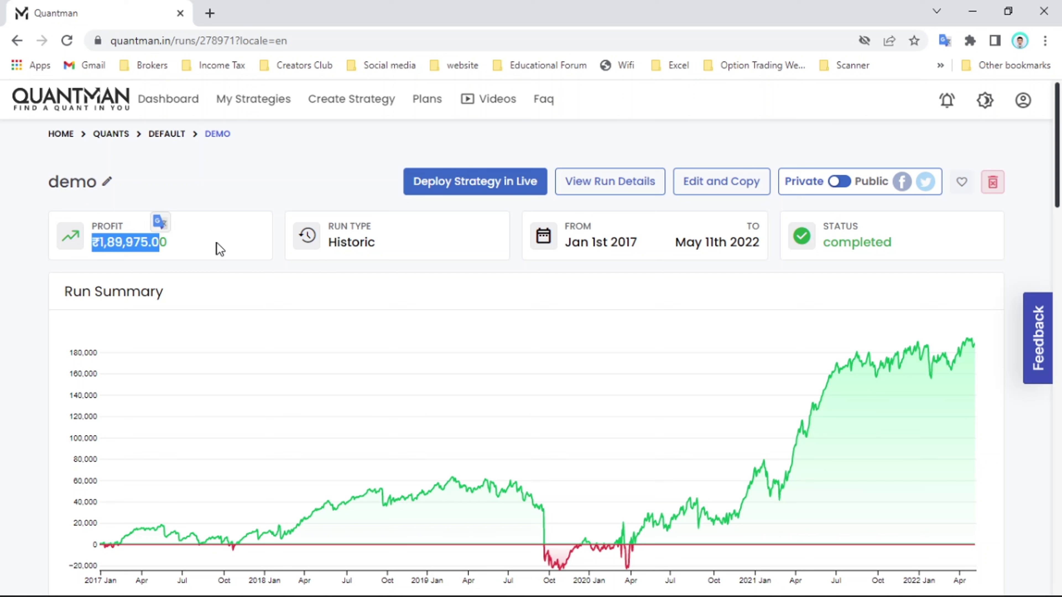
click(230, 247)
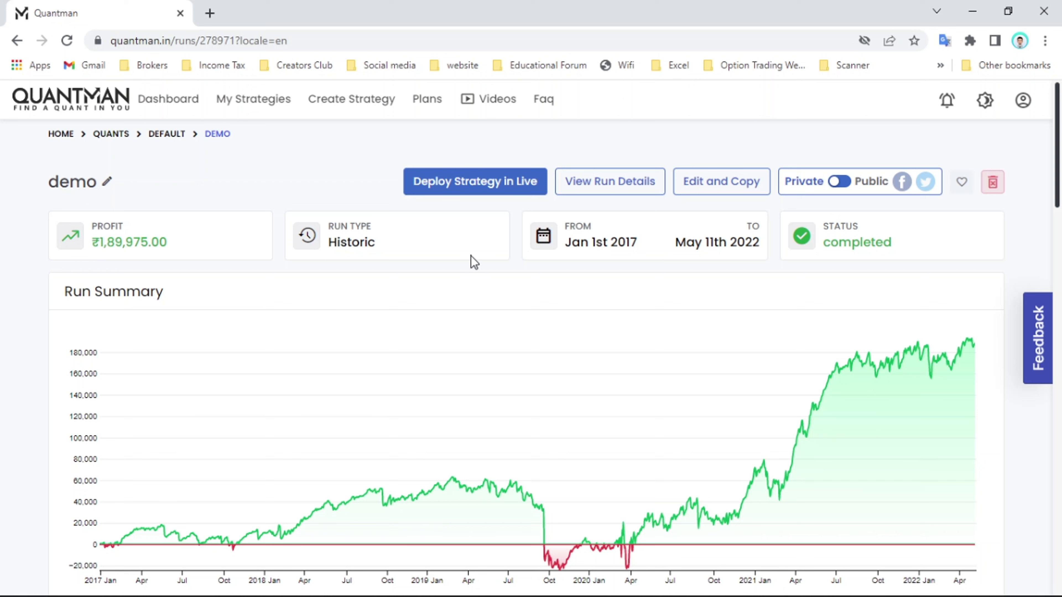
triple_click(413, 248)
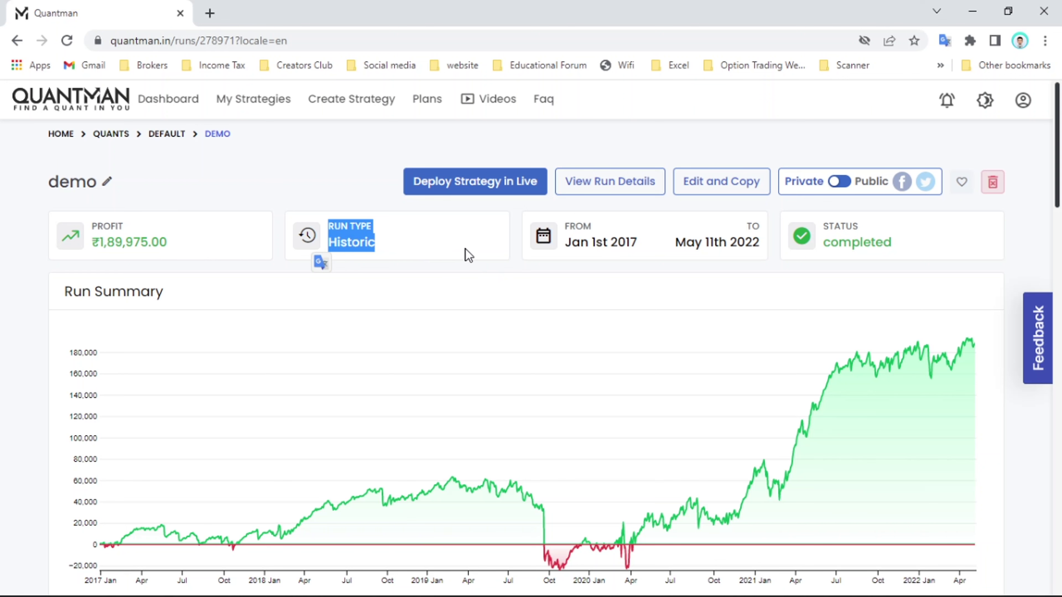
drag(607, 244, 660, 249)
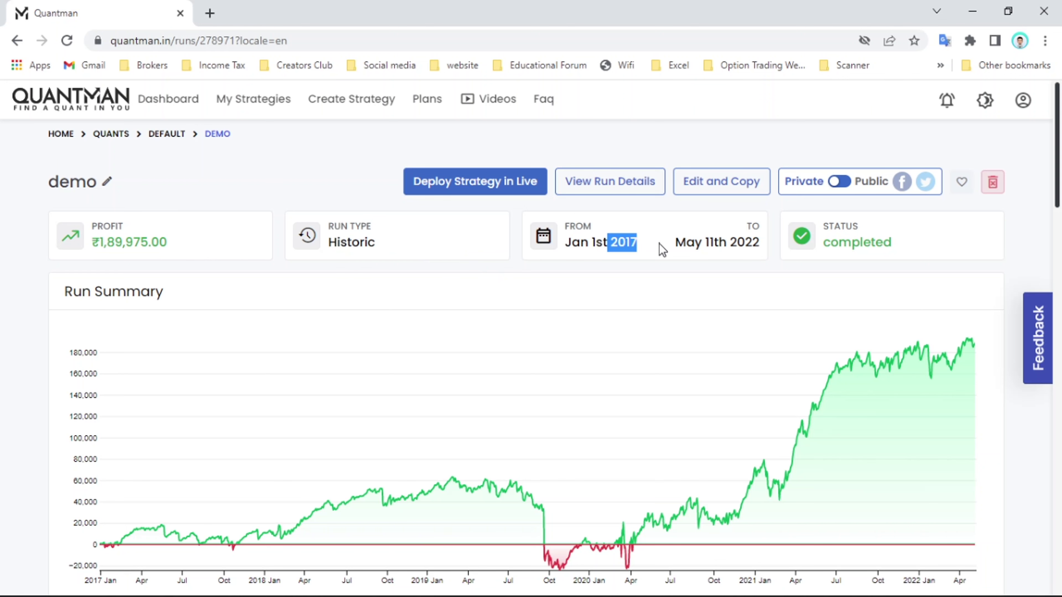
double_click(709, 241)
click(606, 309)
scroll(598, 318, down, 4)
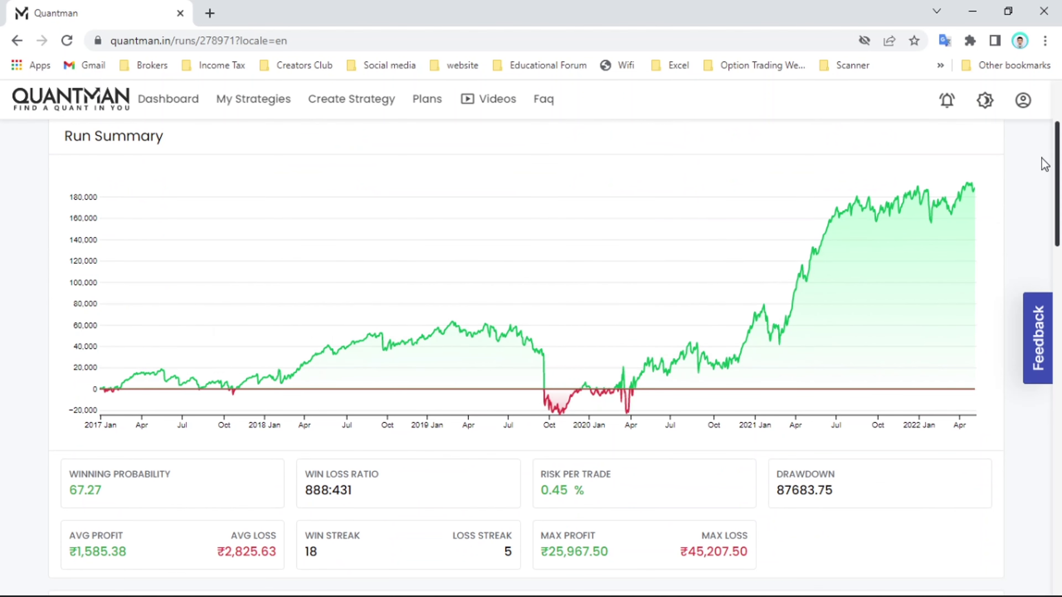
scroll(1044, 163, down, 2)
scroll(1060, 338, down, 10)
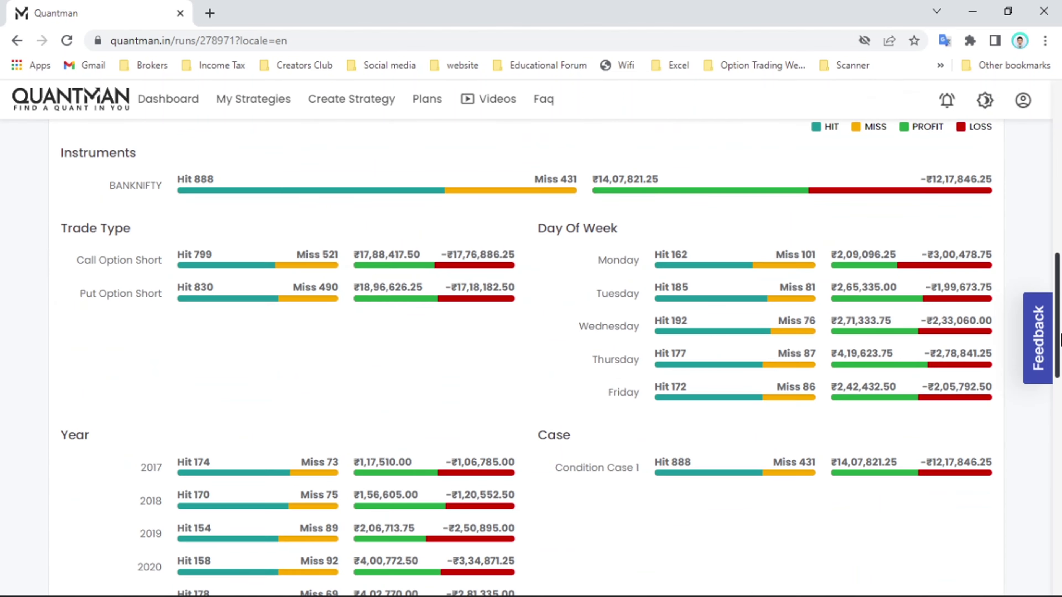
drag(1059, 339, 1060, 245)
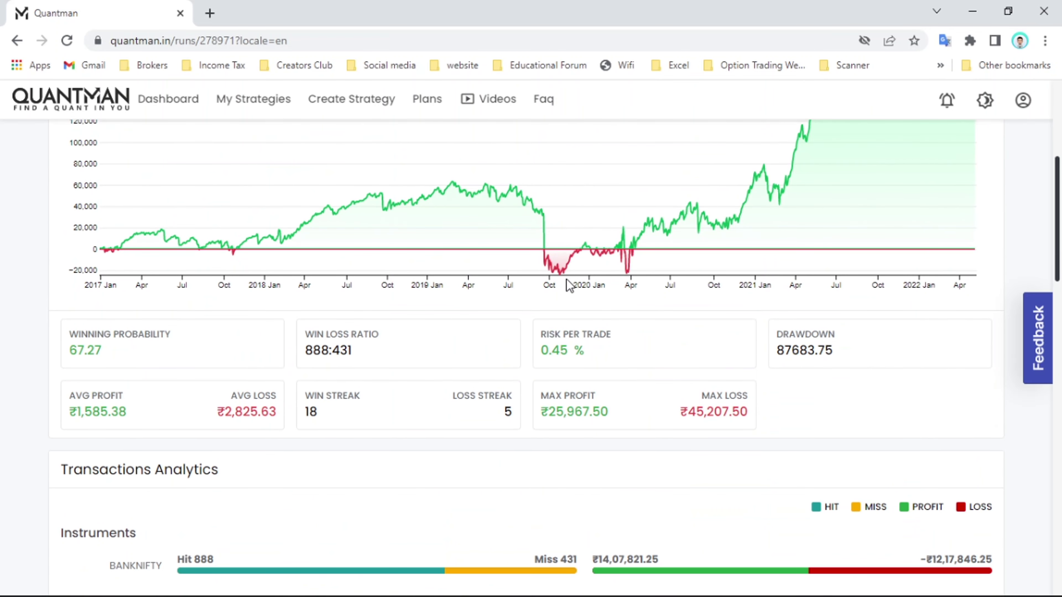
drag(70, 350, 126, 354)
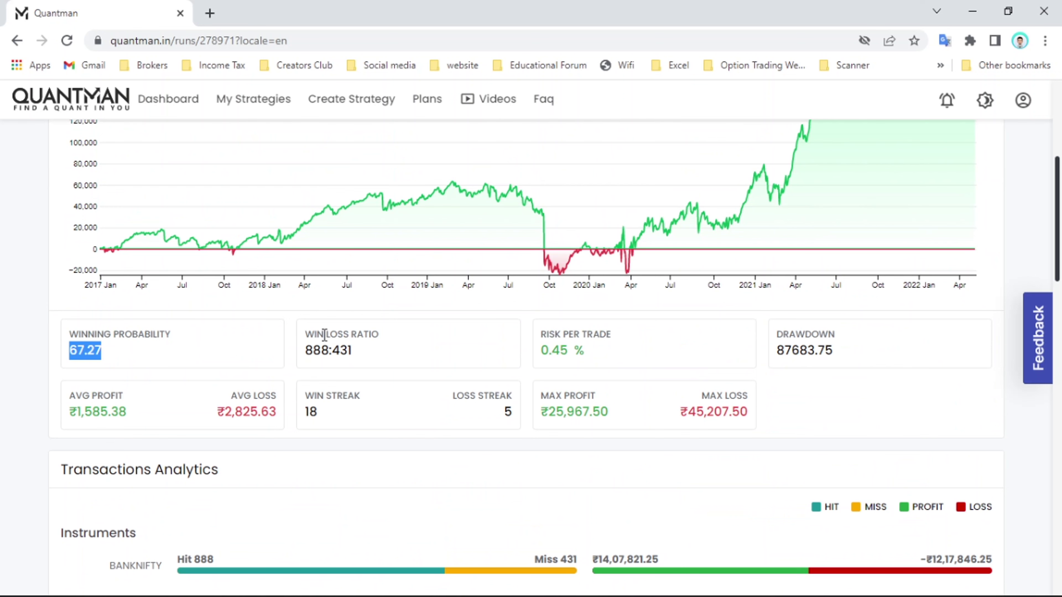
drag(324, 335, 379, 336)
Step: Examine the BANKNIFTY hit and miss counts and the total profit and loss in the transactions analytics
scroll(759, 400, down, 3)
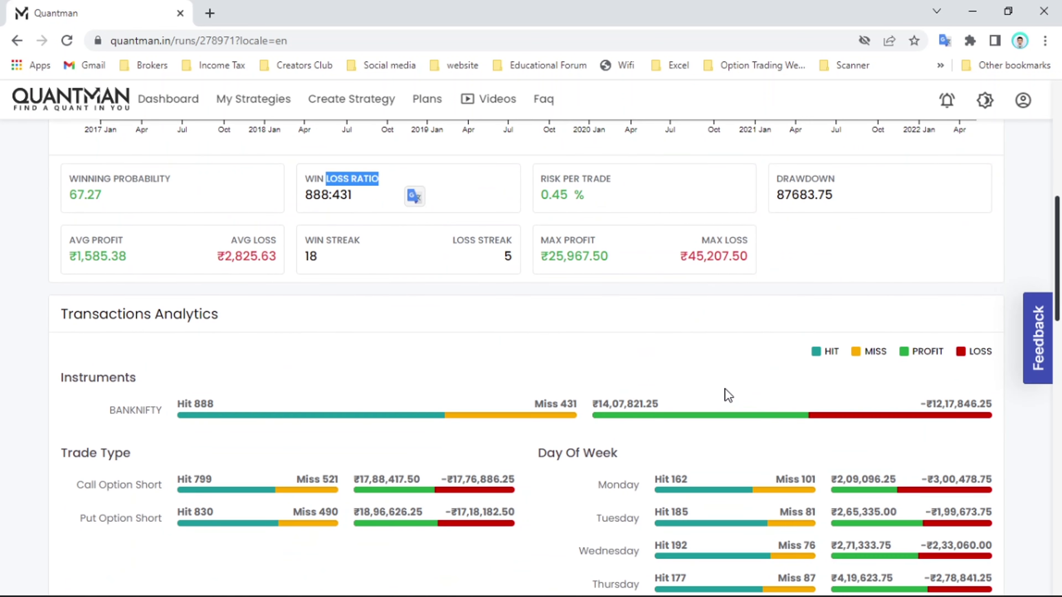
scroll(718, 389, down, 2)
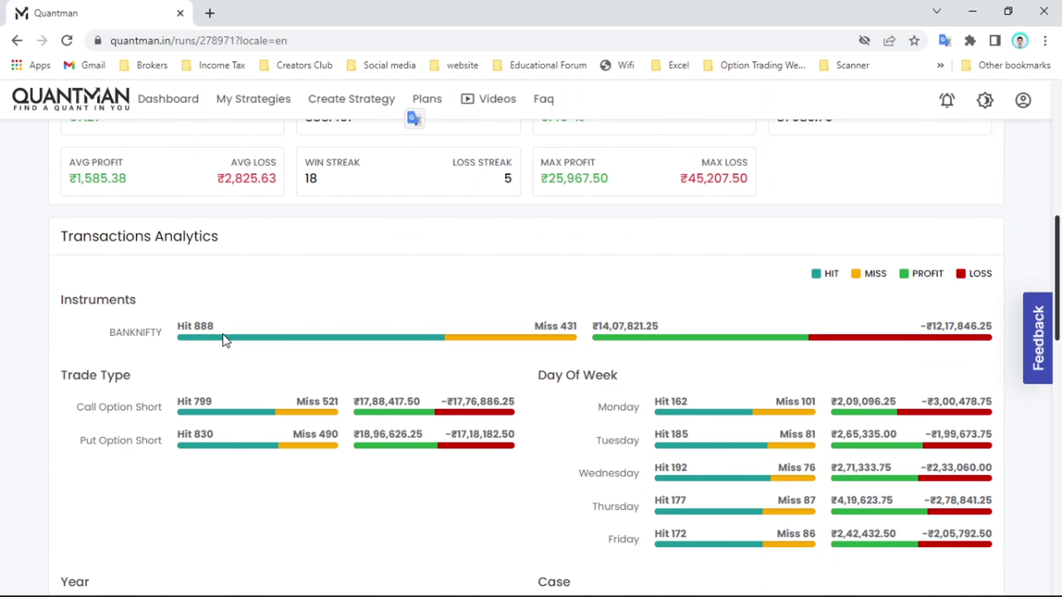
drag(192, 326, 214, 327)
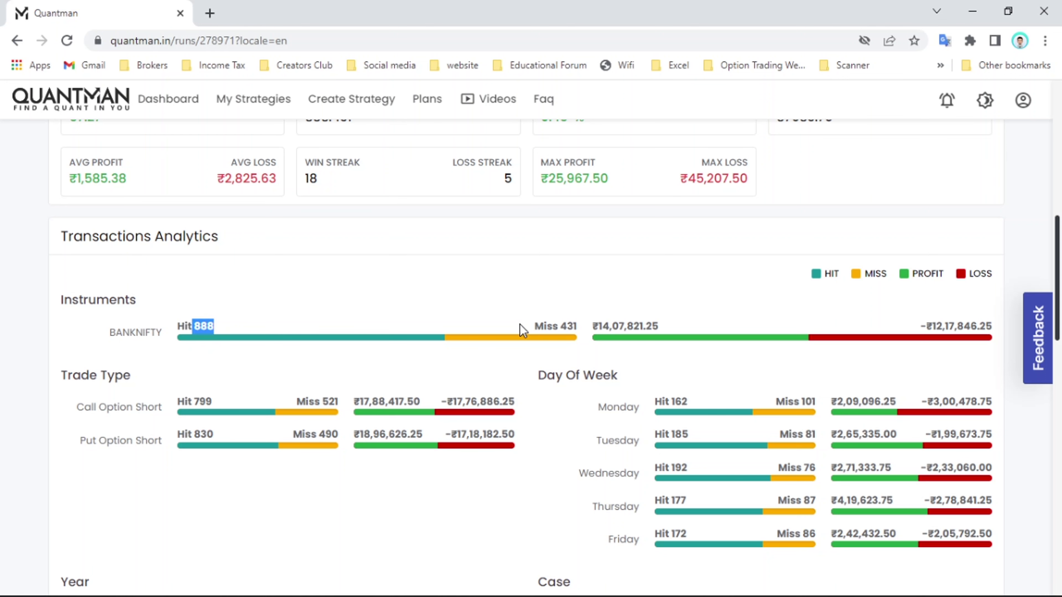
drag(532, 326, 586, 325)
click(647, 285)
scroll(652, 283, down, 2)
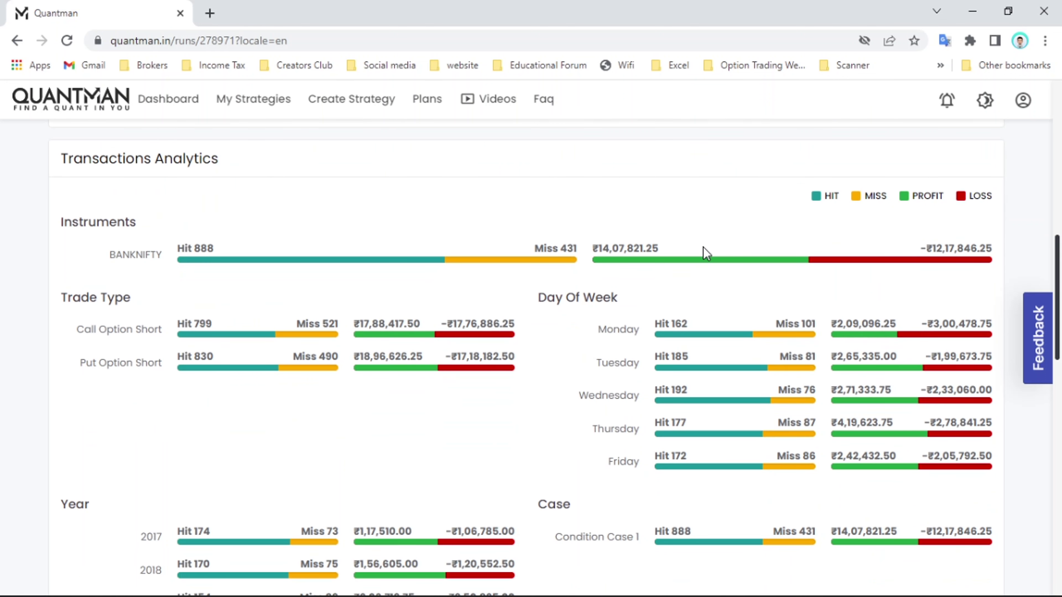
drag(675, 247, 603, 247)
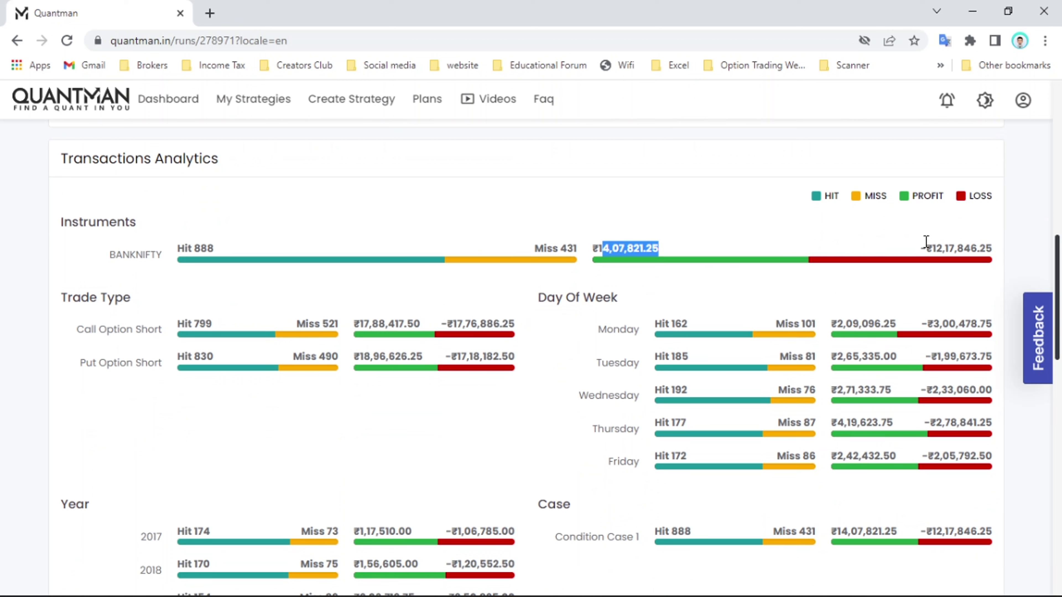
drag(927, 248, 986, 248)
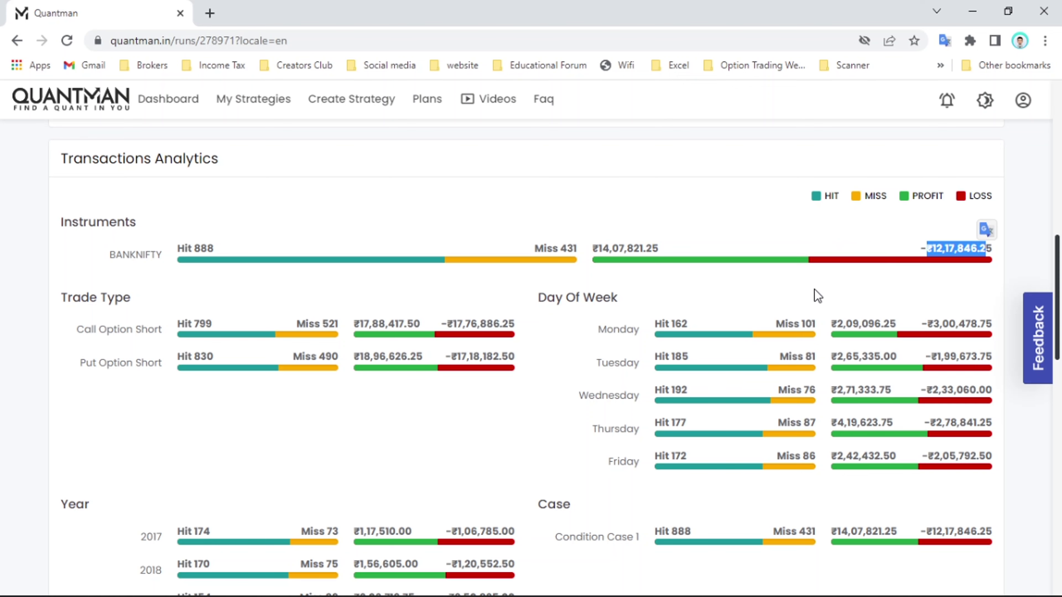
Step: Review the trade type, day of week and yearly breakdowns and the monthly Profit Loss heatmap
scroll(559, 316, down, 2)
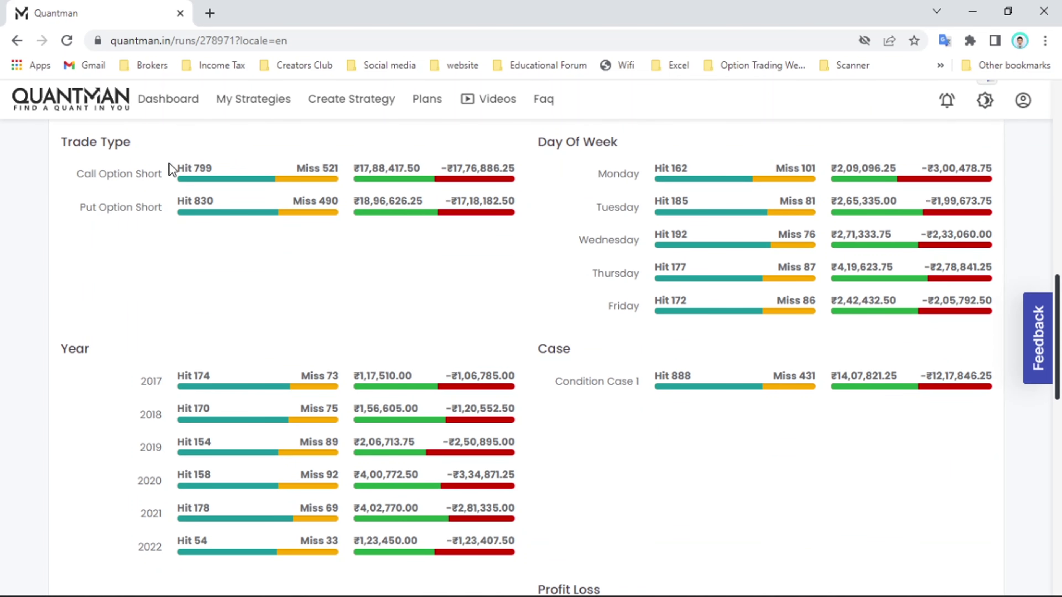
scroll(421, 336, down, 3)
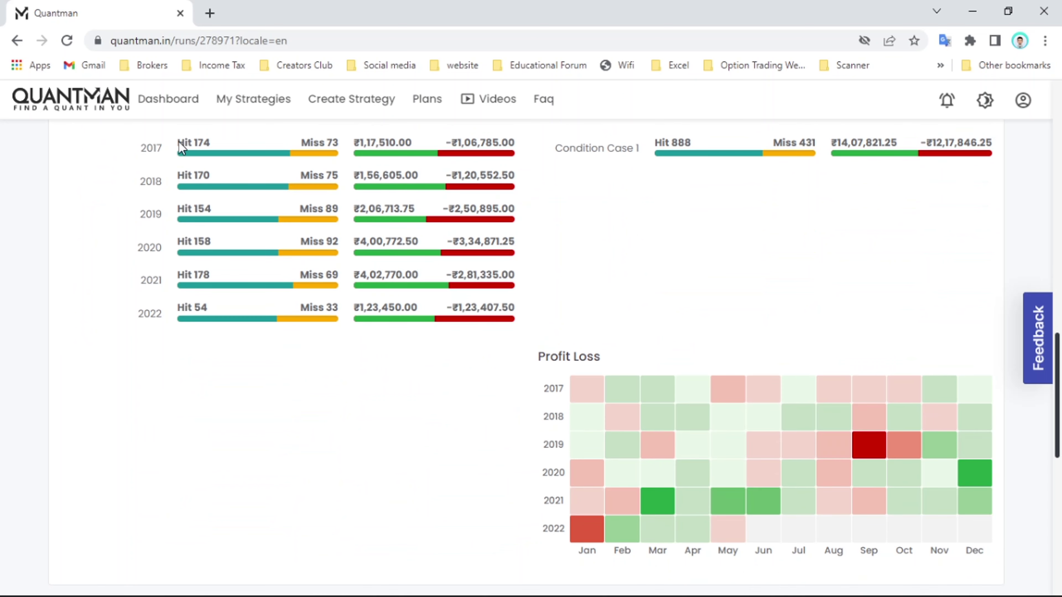
scroll(603, 370, down, 3)
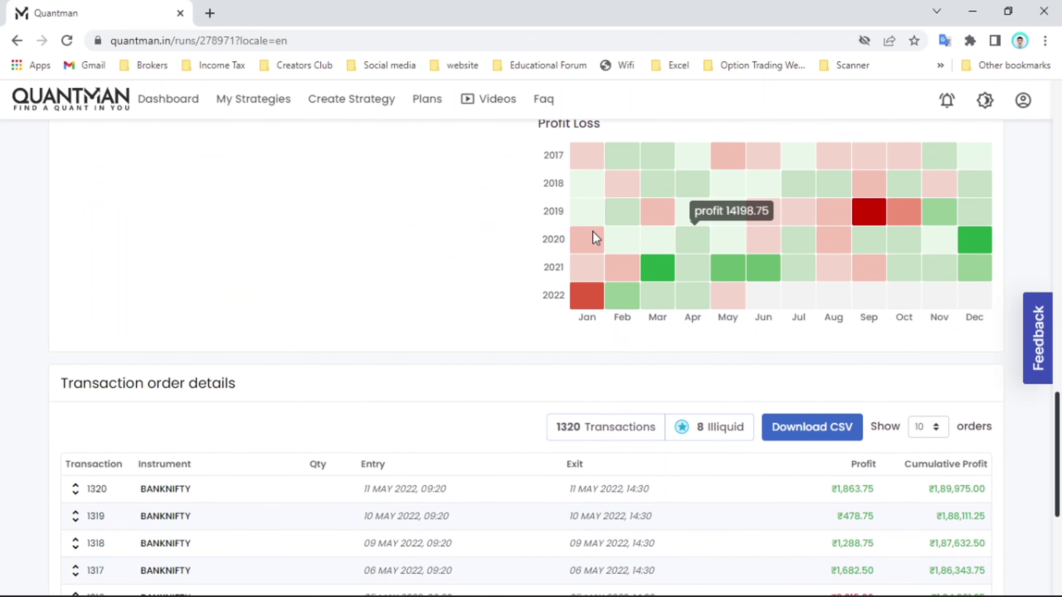
Step: Look through the transaction order details up to page 5
scroll(623, 302, down, 3)
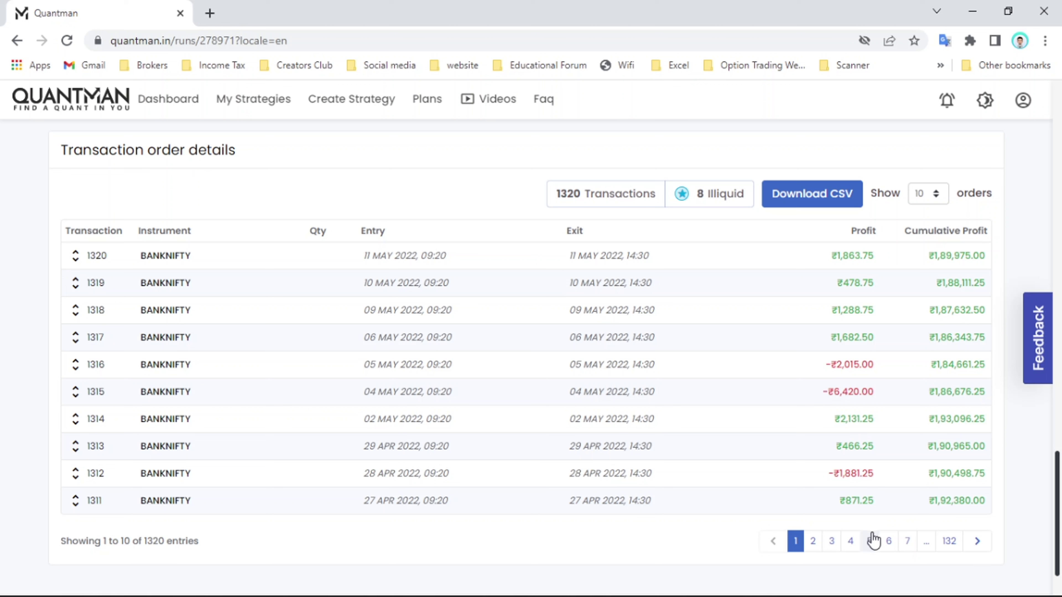
click(813, 541)
click(831, 541)
click(869, 540)
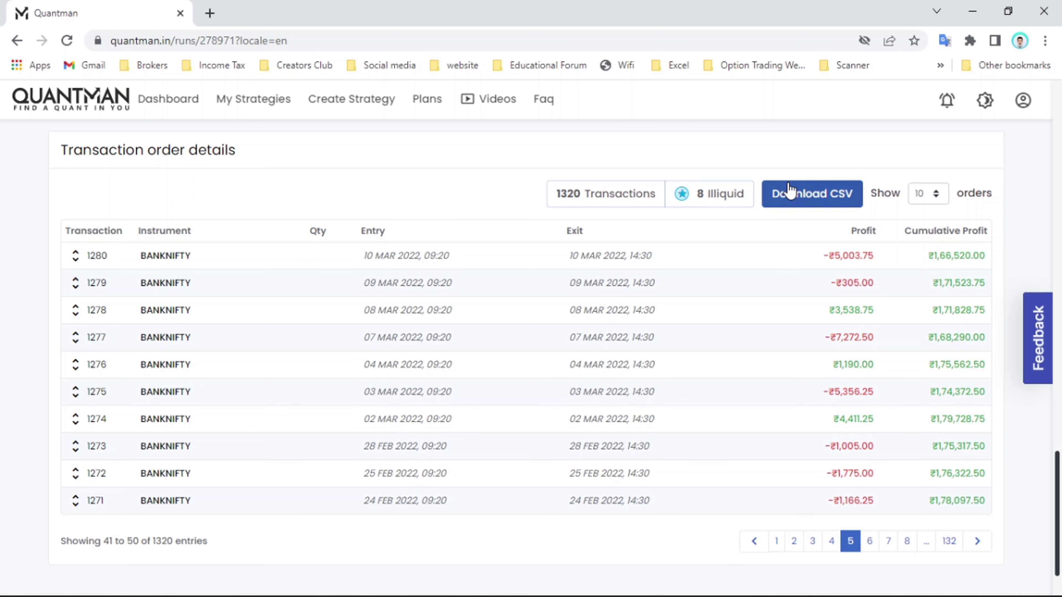
Step: Download the transaction order details as a CSV file and open it in Excel
click(803, 193)
click(84, 575)
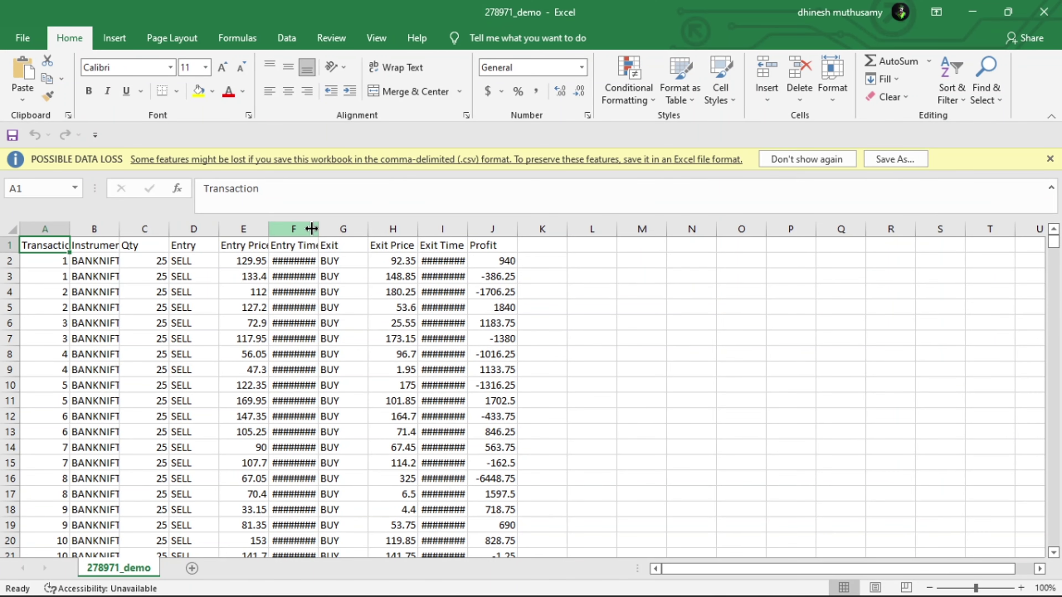
Step: Widen the Entry Time and Exit Time columns to read through the trade rows, and close the workbook
drag(318, 229, 395, 230)
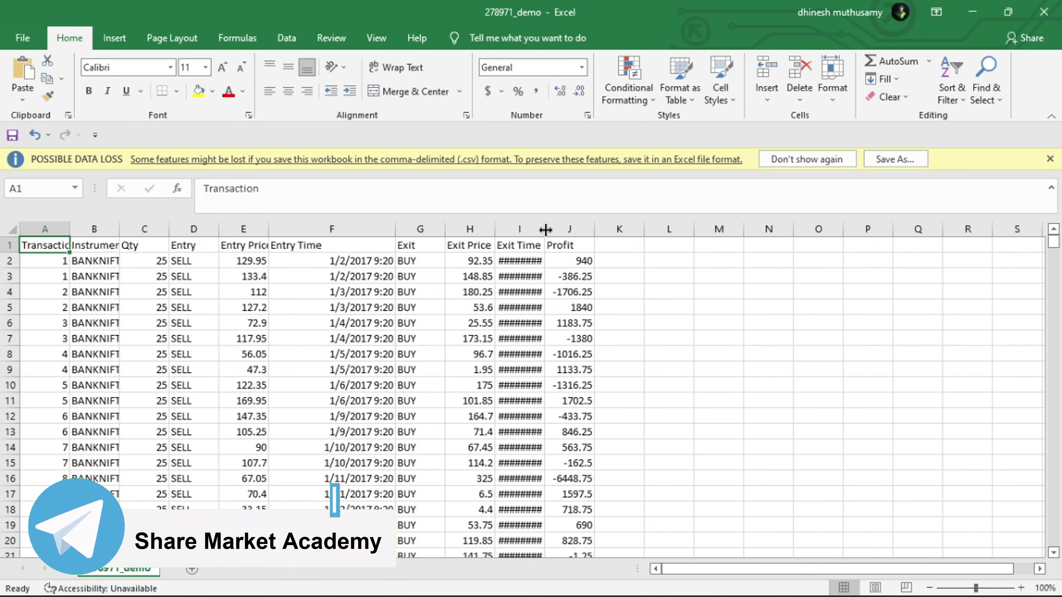
drag(545, 230, 675, 246)
scroll(508, 347, down, 3)
scroll(512, 381, down, 20)
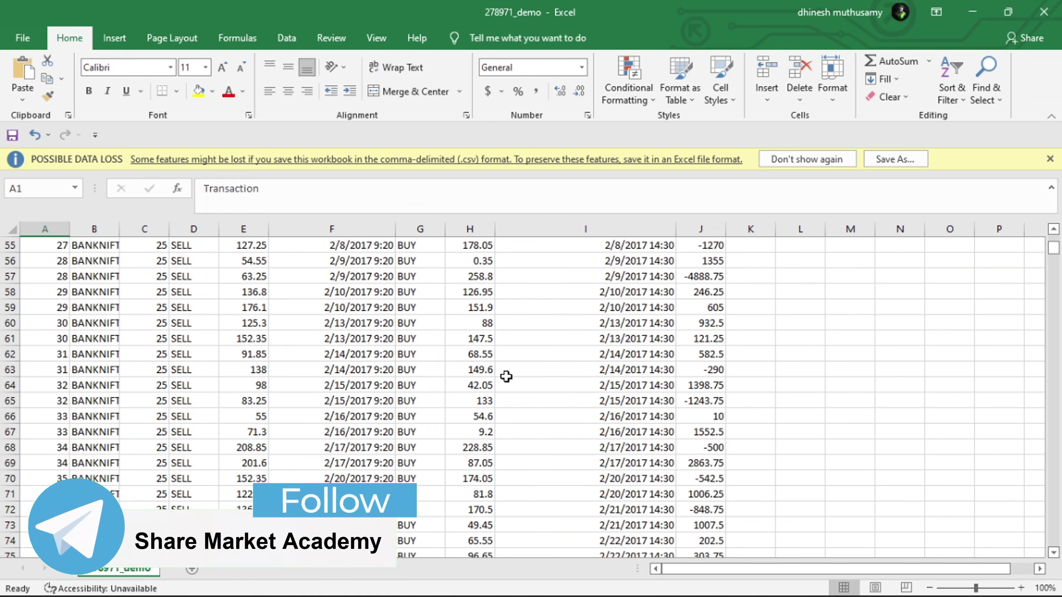
scroll(500, 366, down, 20)
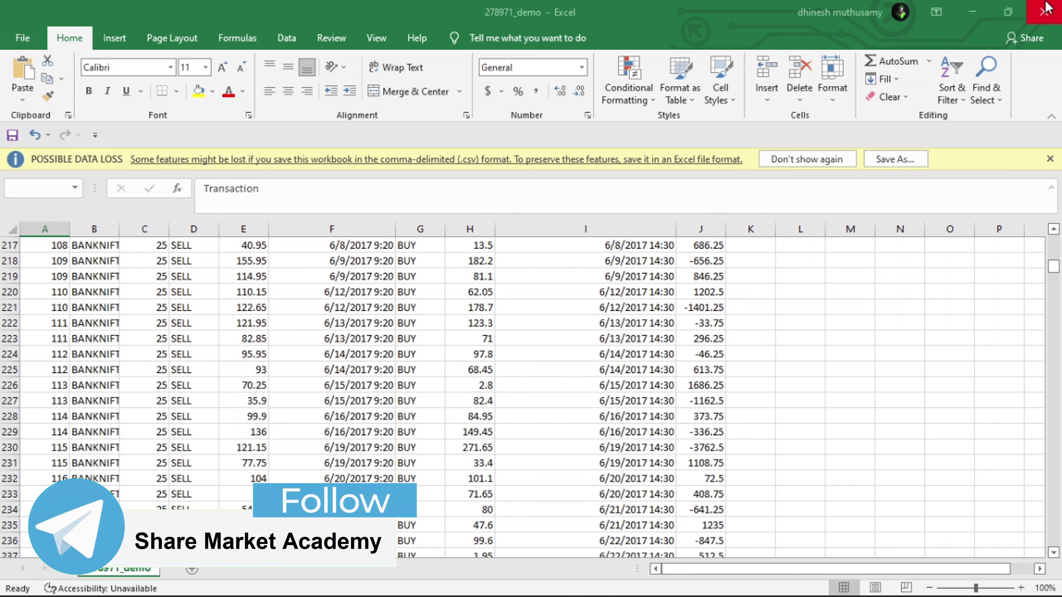
click(1044, 12)
click(523, 324)
Step: Open an editable copy of the demo strategy from its run results in Quantman and look over its settings
scroll(644, 361, up, 20)
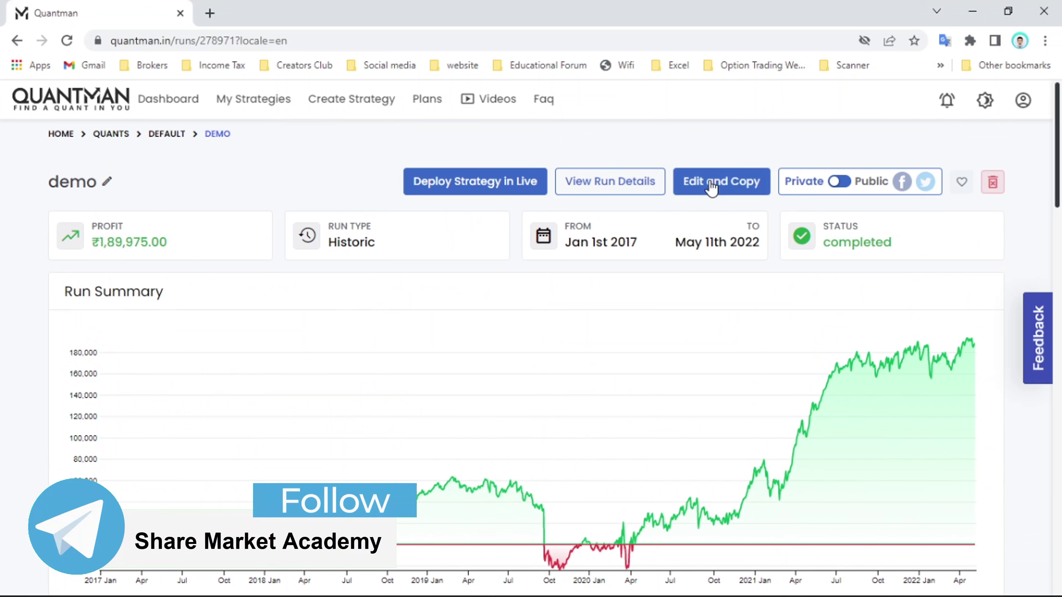
click(720, 188)
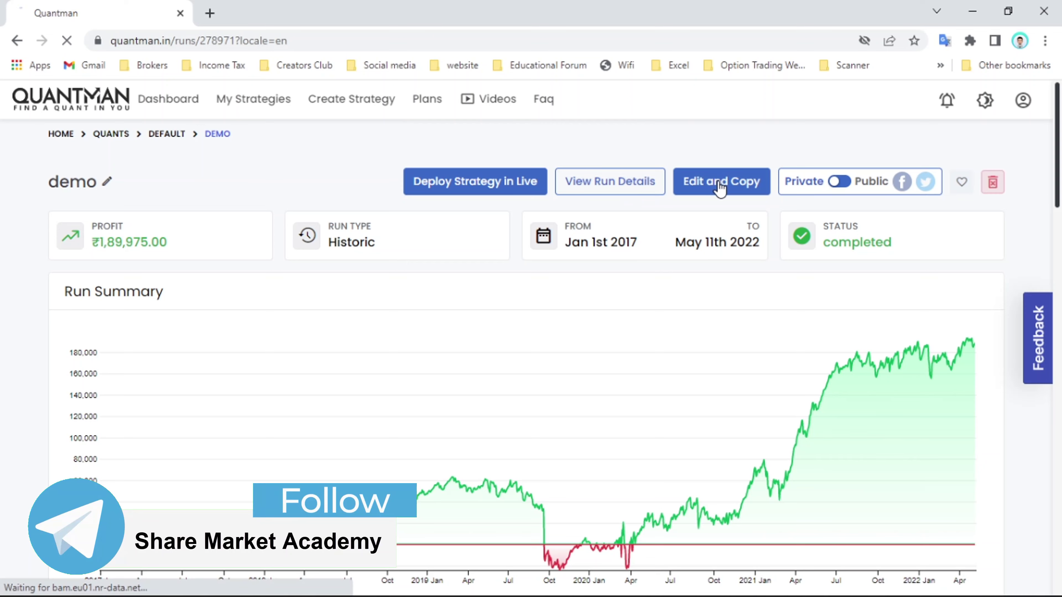
scroll(593, 230, down, 5)
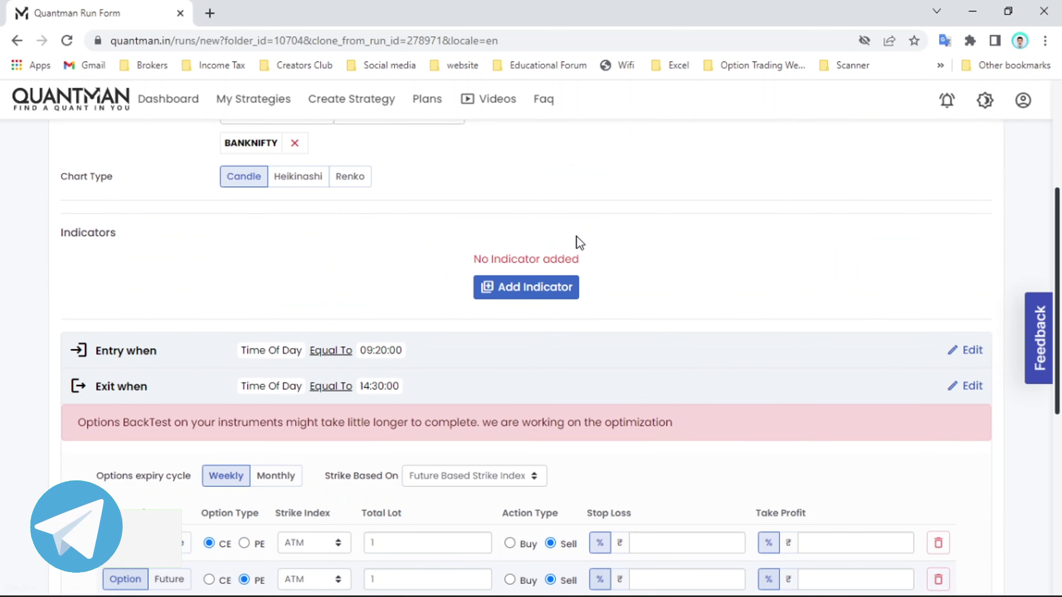
scroll(577, 237, down, 8)
scroll(576, 238, up, 6)
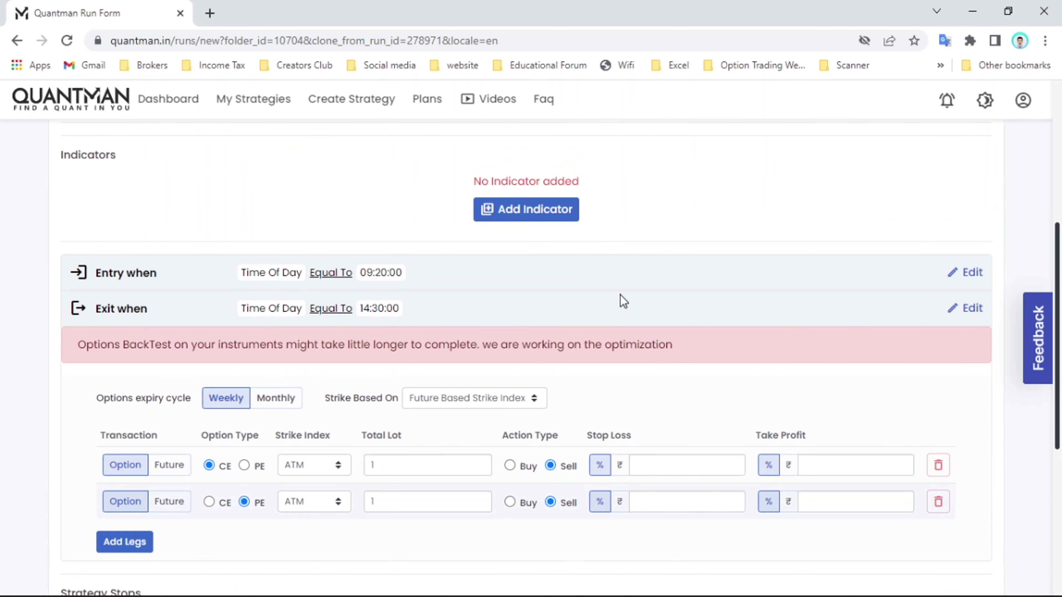
Step: Set the stop loss of both the CE and PE legs to 40% and run the backtest of the copied strategy
scroll(621, 301, down, 5)
click(660, 236)
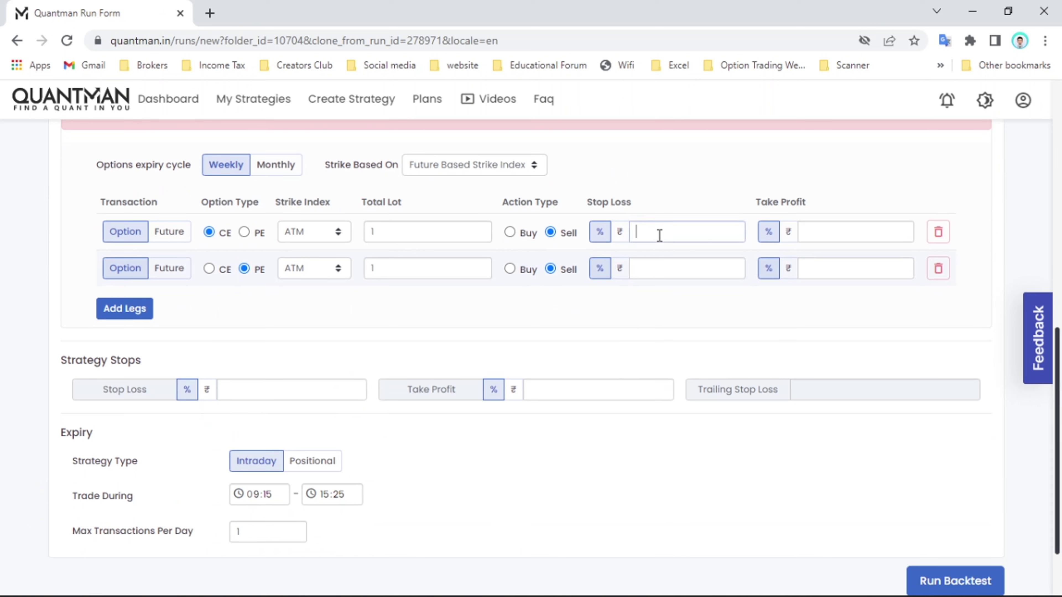
text(4)
text(40)
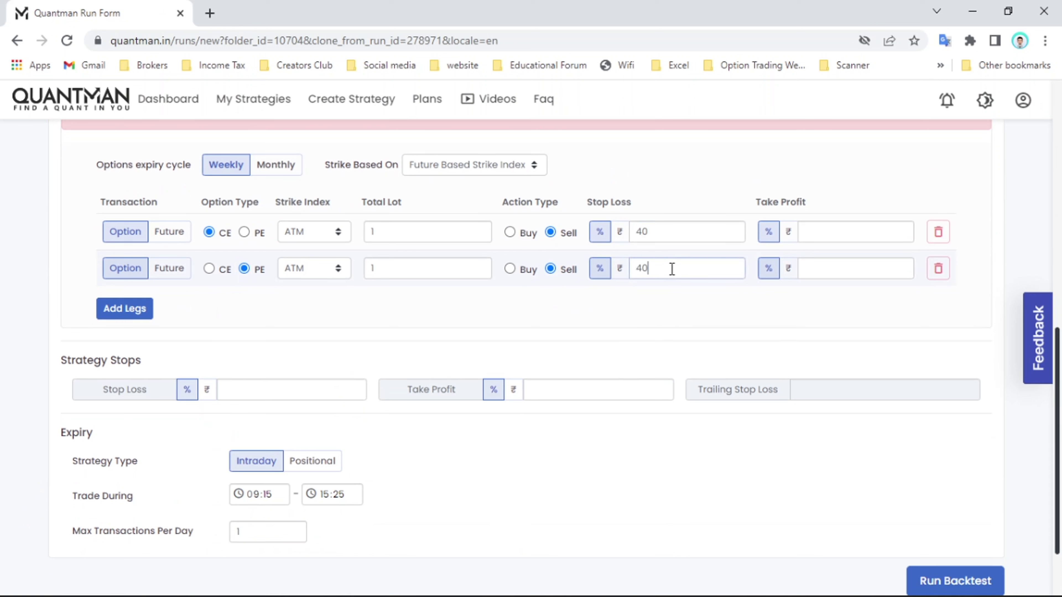
scroll(784, 348, down, 2)
click(953, 499)
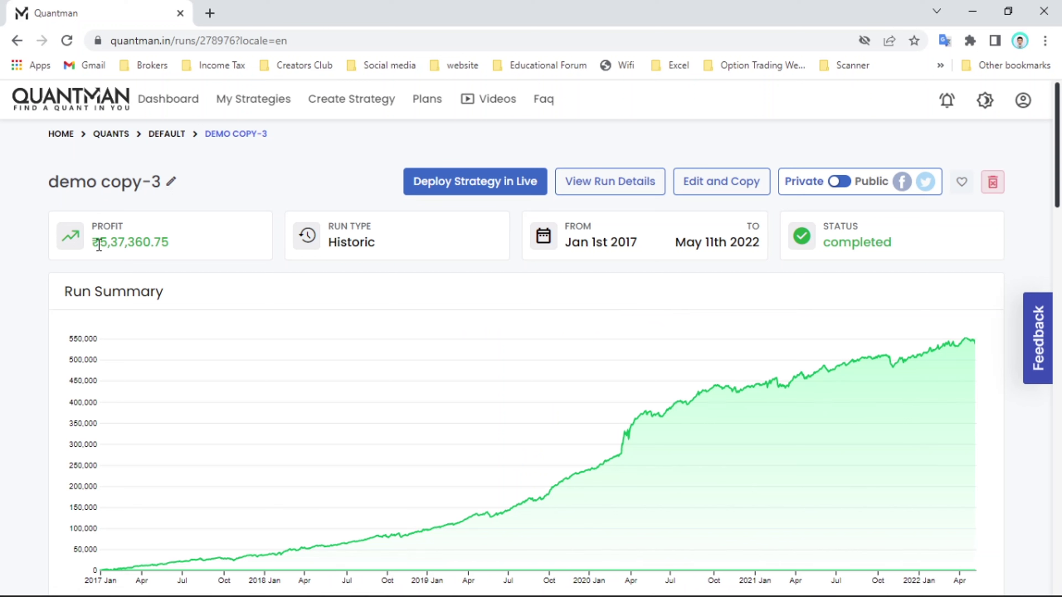
Step: Examine the total profit, profit curve and winning probability of the copied strategy's backtest
drag(100, 238, 227, 237)
click(226, 237)
drag(127, 242, 155, 242)
click(181, 240)
scroll(291, 236, down, 5)
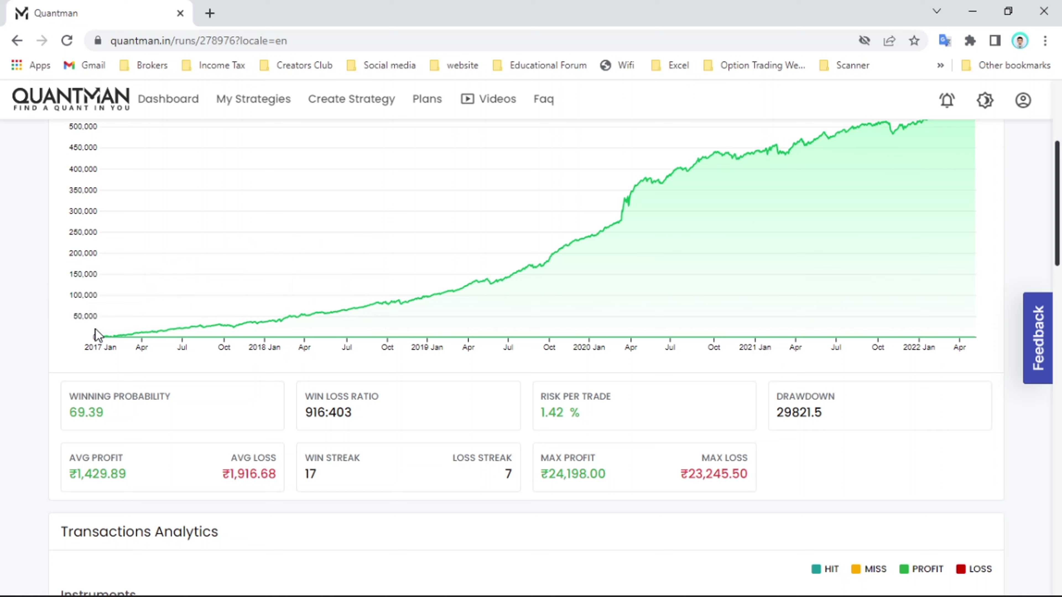
drag(168, 395, 113, 416)
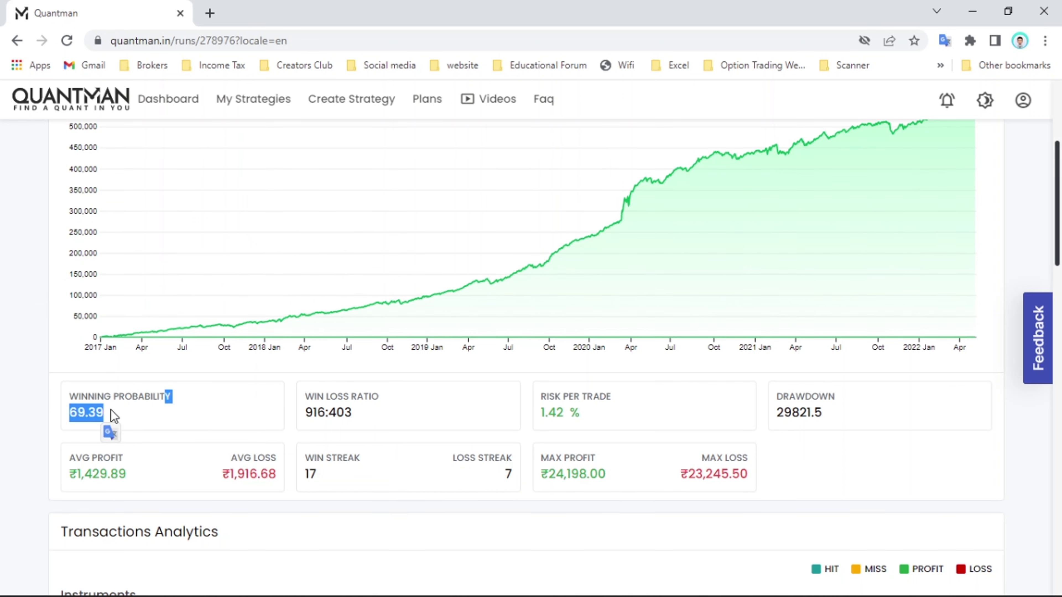
click(115, 414)
Step: Check the BANKNIFTY total profit and total loss in the copied strategy's transactions analytics
scroll(215, 403, down, 8)
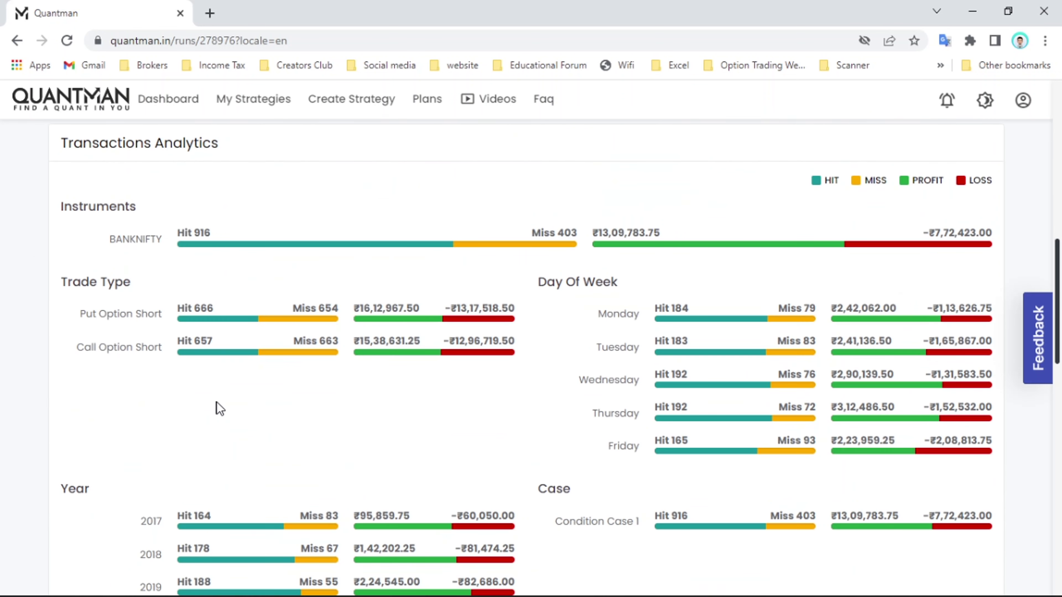
scroll(218, 403, up, 2)
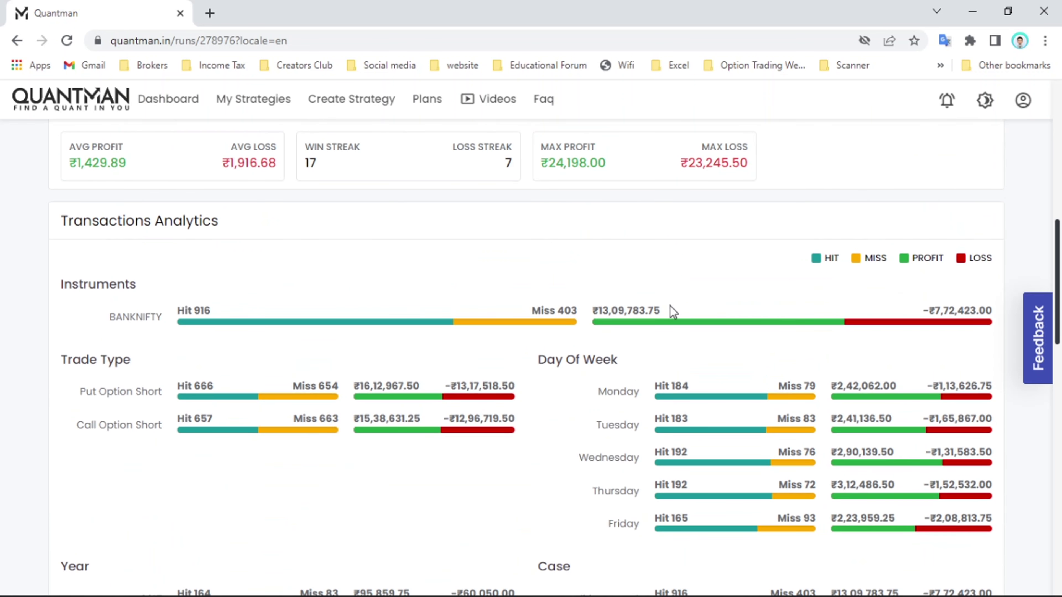
drag(661, 310, 588, 312)
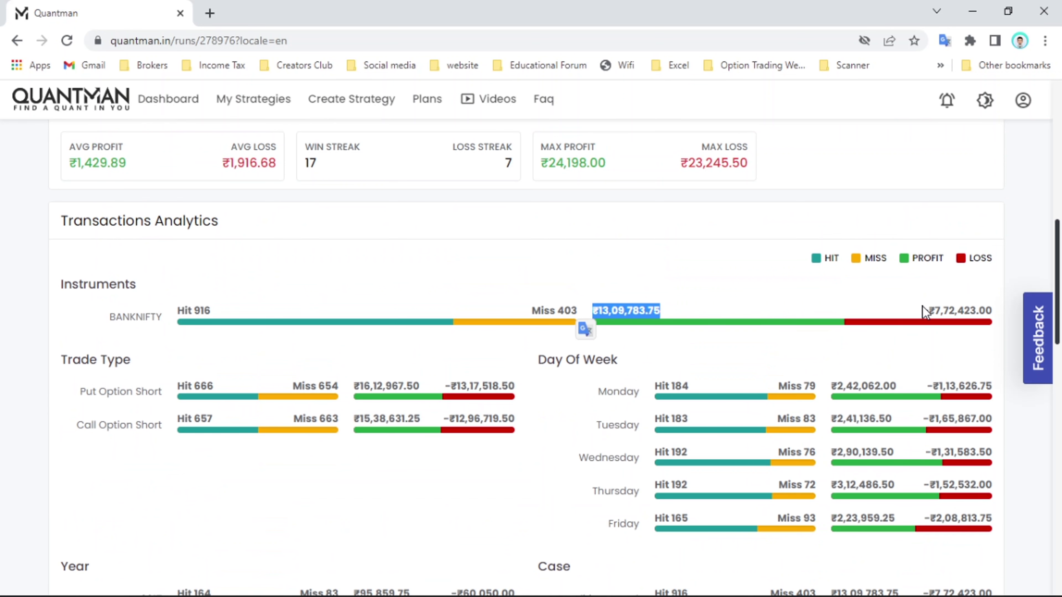
drag(922, 311, 979, 307)
Step: Review the Run Summary chart again and the yearly breakdown and Profit Loss heatmap of the copied strategy
scroll(408, 254, up, 8)
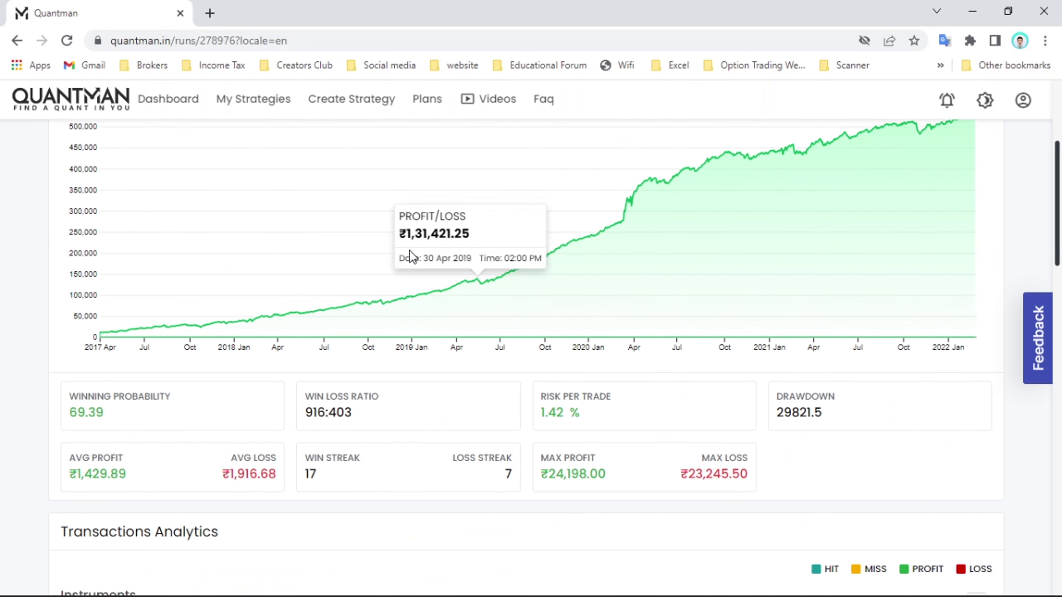
scroll(198, 301, up, 2)
scroll(32, 274, up, 6)
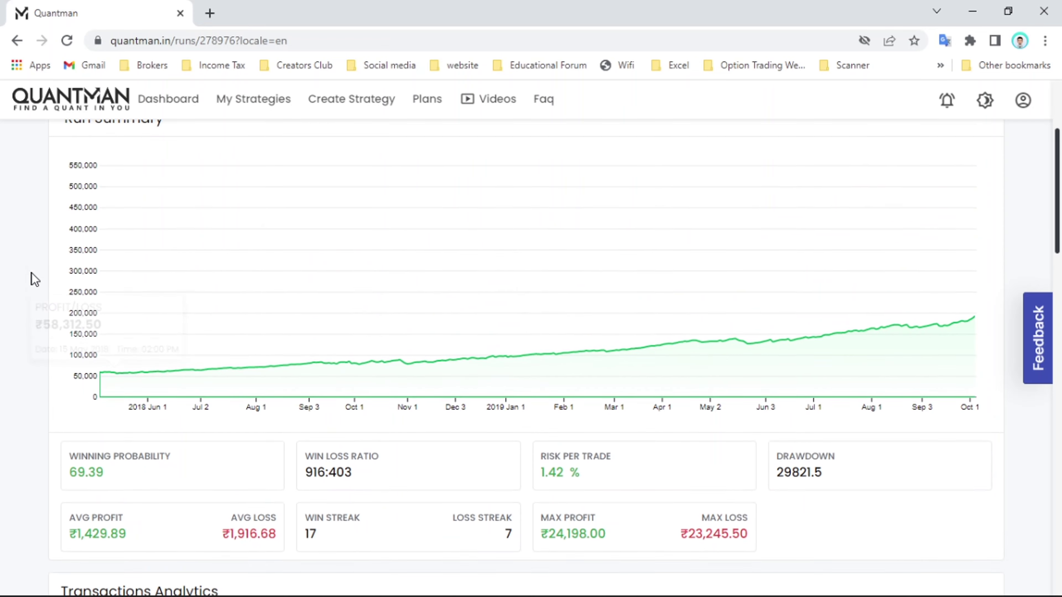
scroll(89, 238, down, 10)
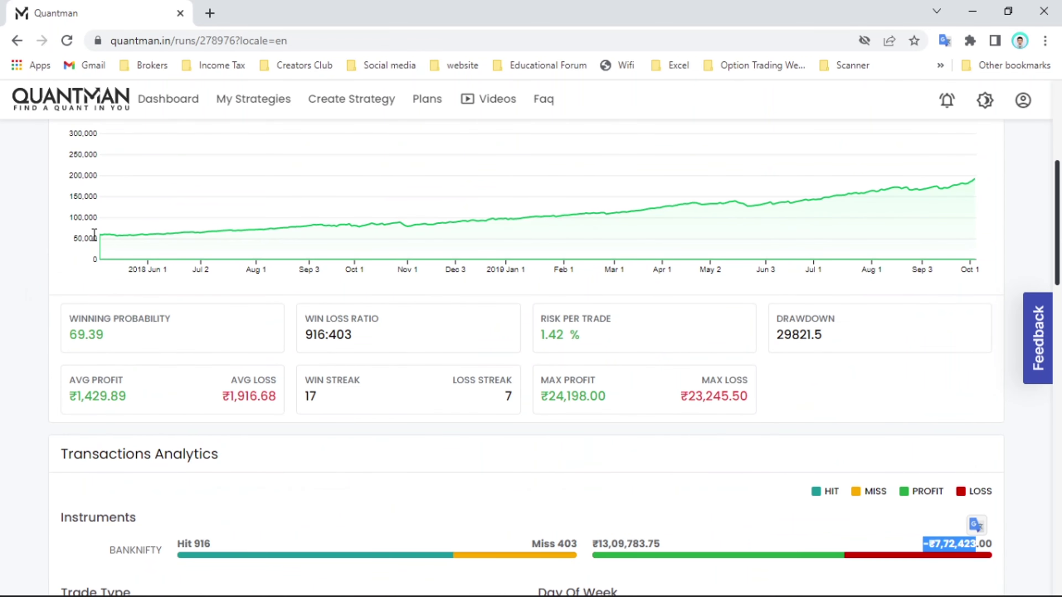
drag(1048, 259, 1060, 394)
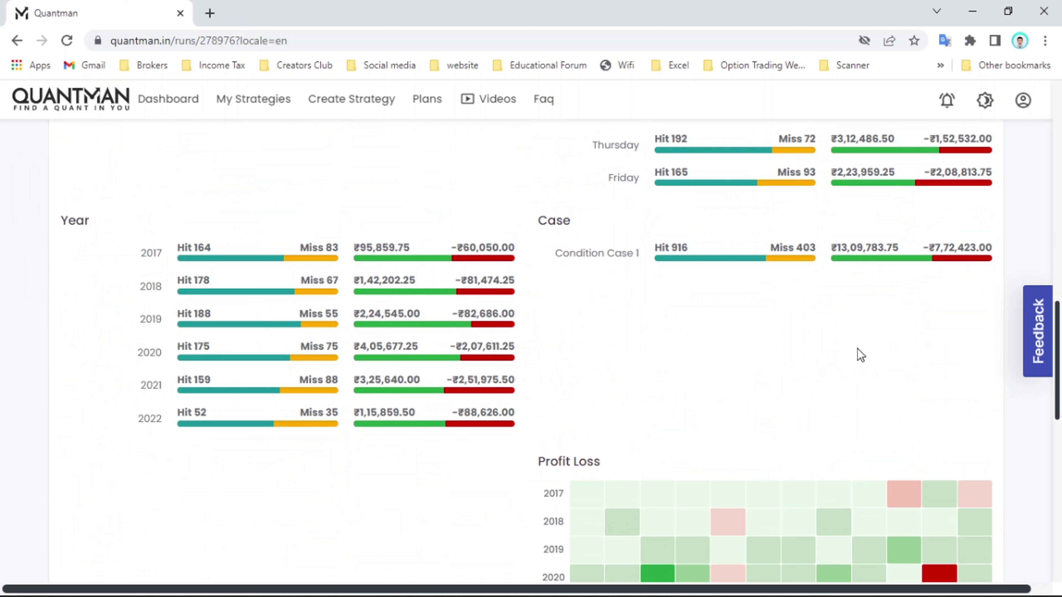